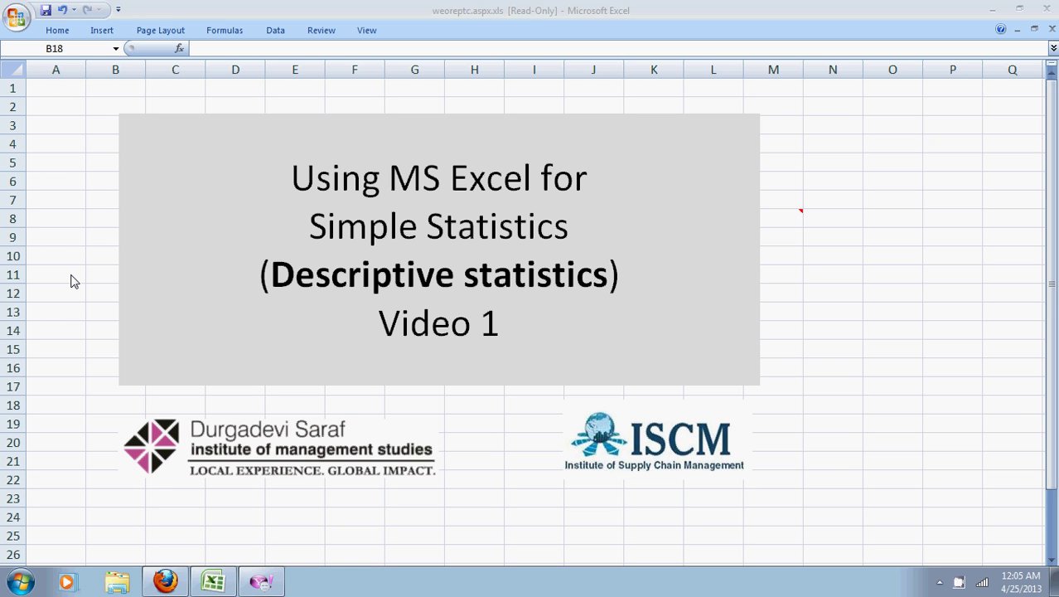
- Read the assumptions note in cell M8, and open the Per capita GDP sheet to review its data and the notes in E4 and E5
left_click(779, 214)
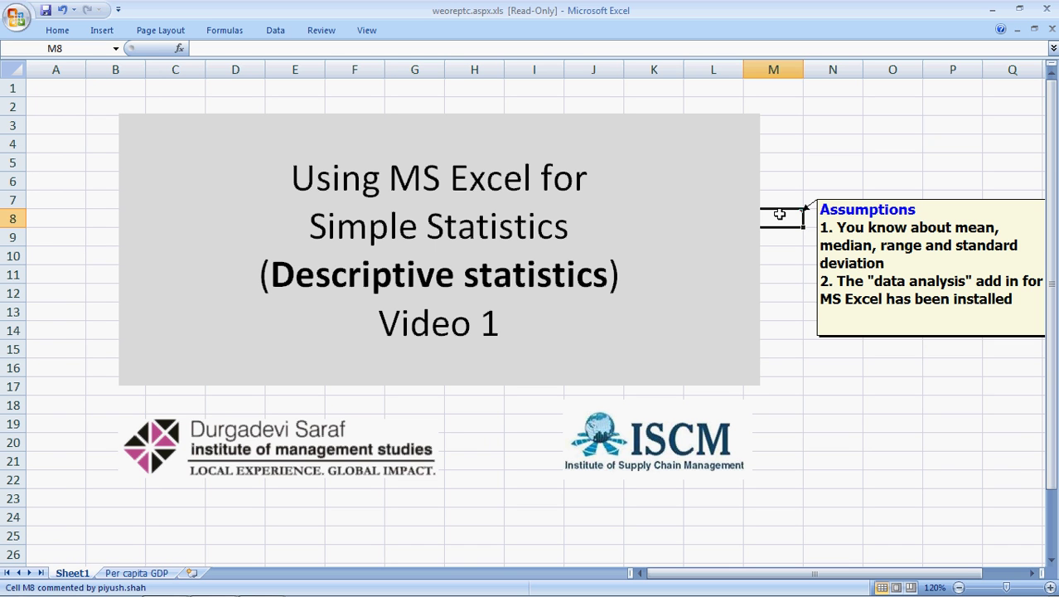
left_click(137, 573)
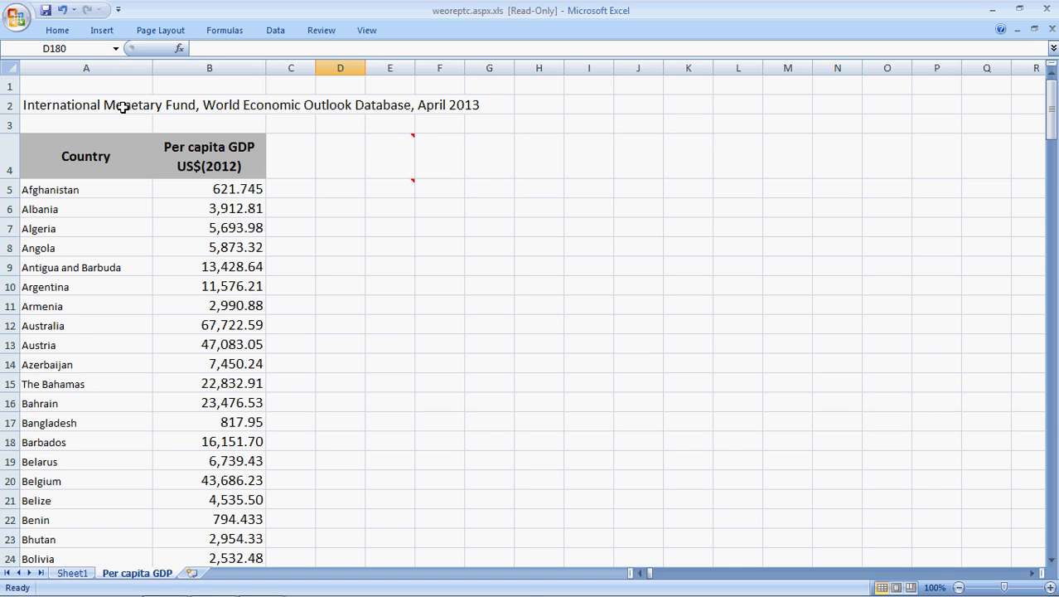
mouse_move(371, 160)
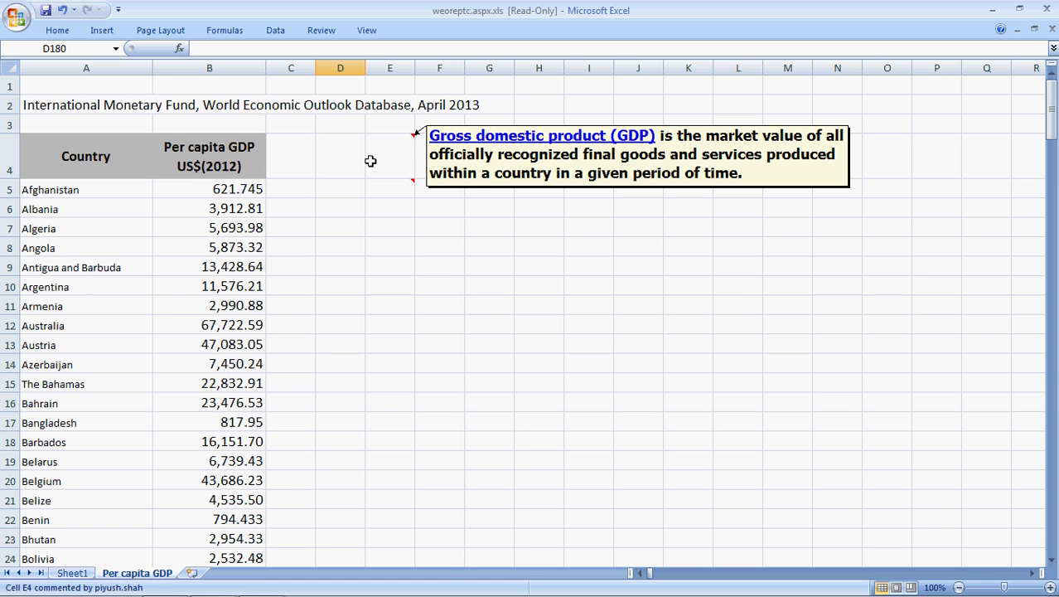
mouse_move(372, 191)
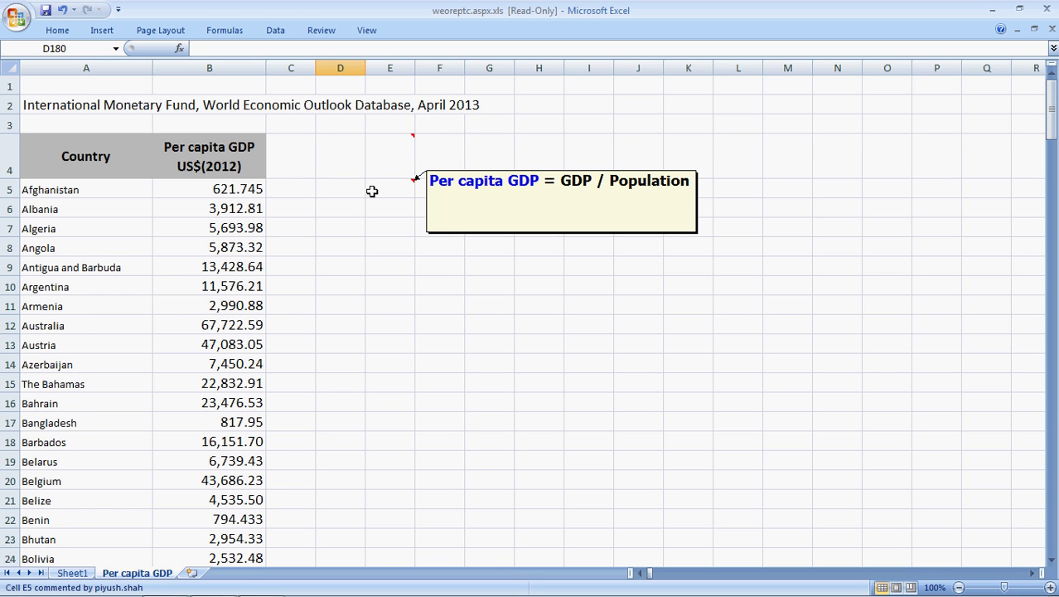
left_click_drag(1051, 146, 1048, 97)
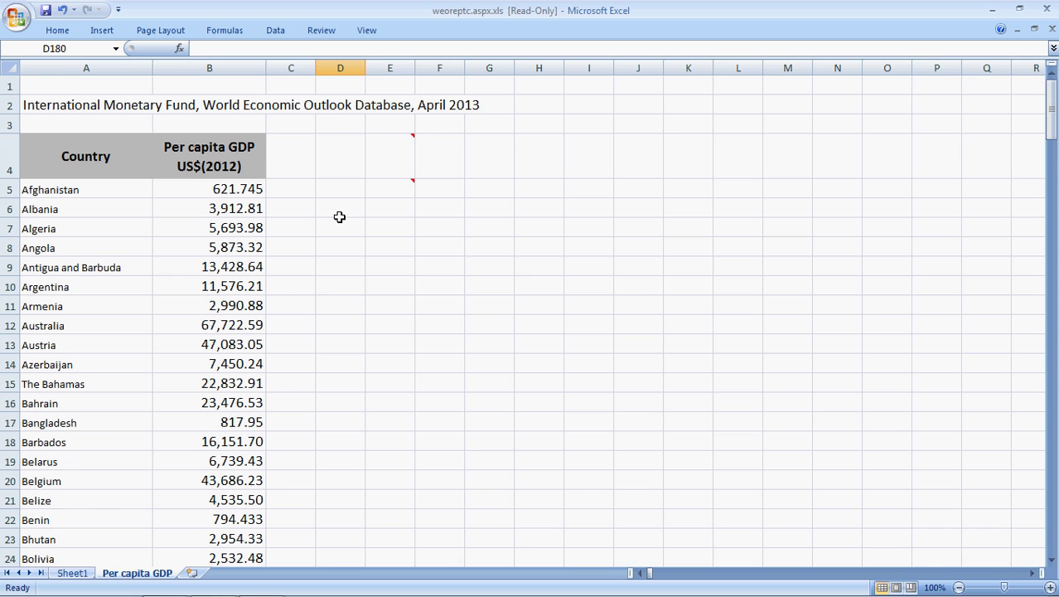
- Name the range of all per capita GDP values, B5 through B189, as PC_GDP
left_click(247, 190)
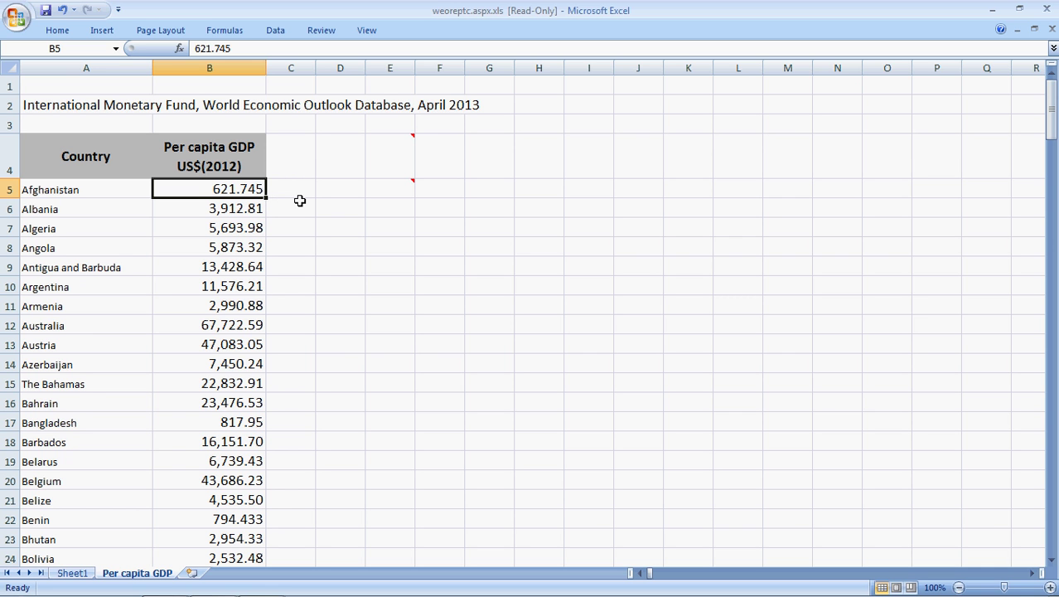
key("ctrl+shift+Down")
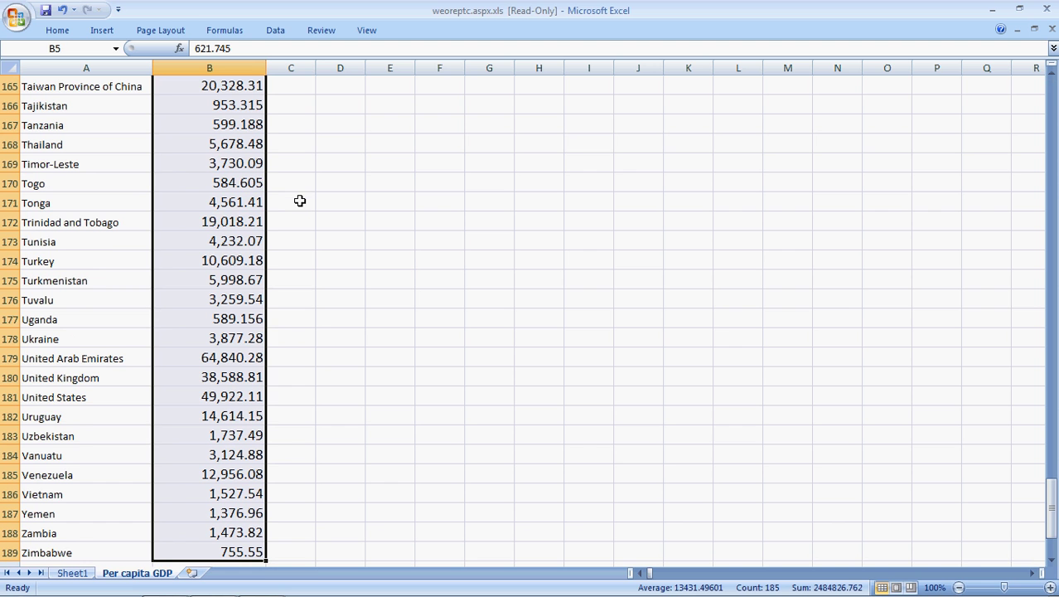
left_click(68, 47)
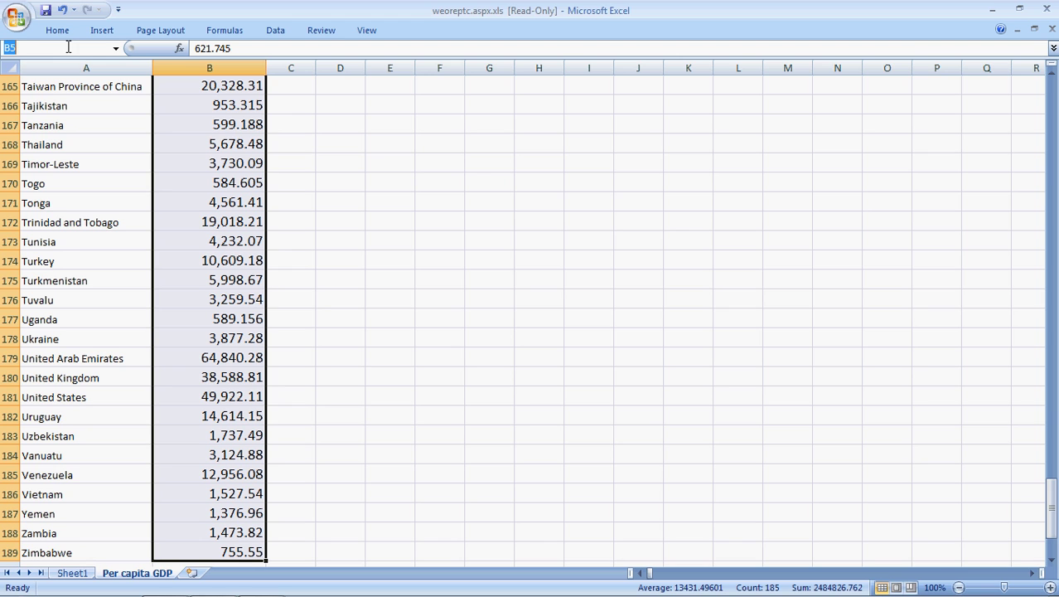
type("PC_GDP")
key("Return")
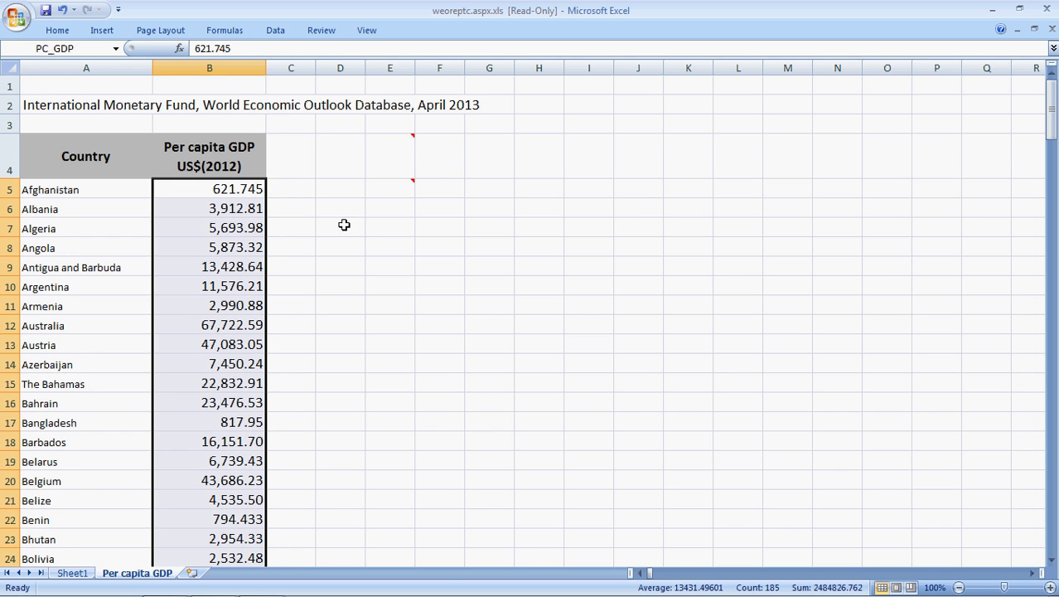
- Label cell D7 "Number of countries" and count the values in F7 with =count(pc_gdp)
left_click(344, 225)
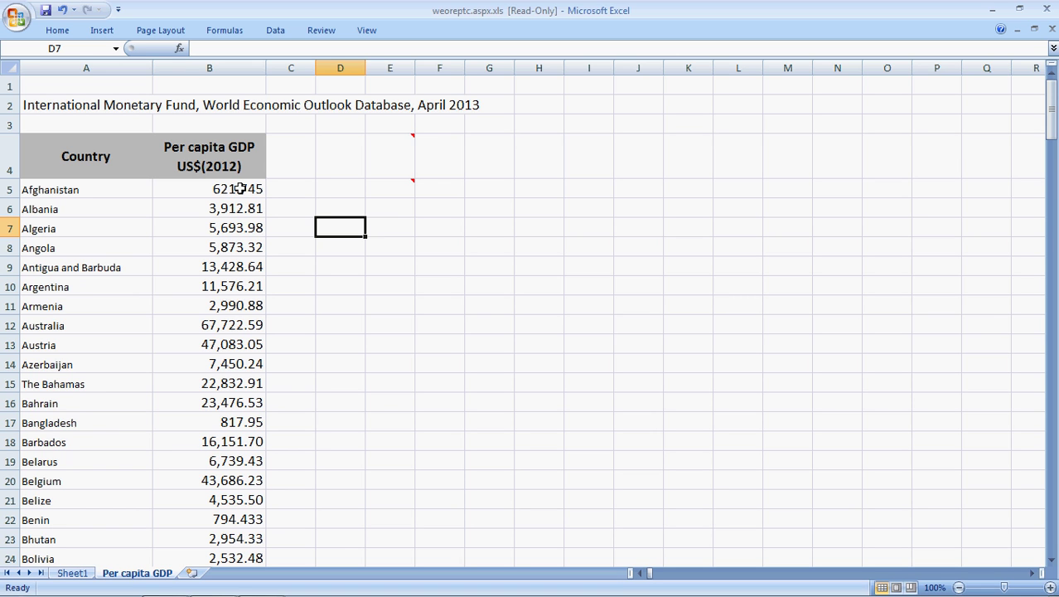
type("Number")
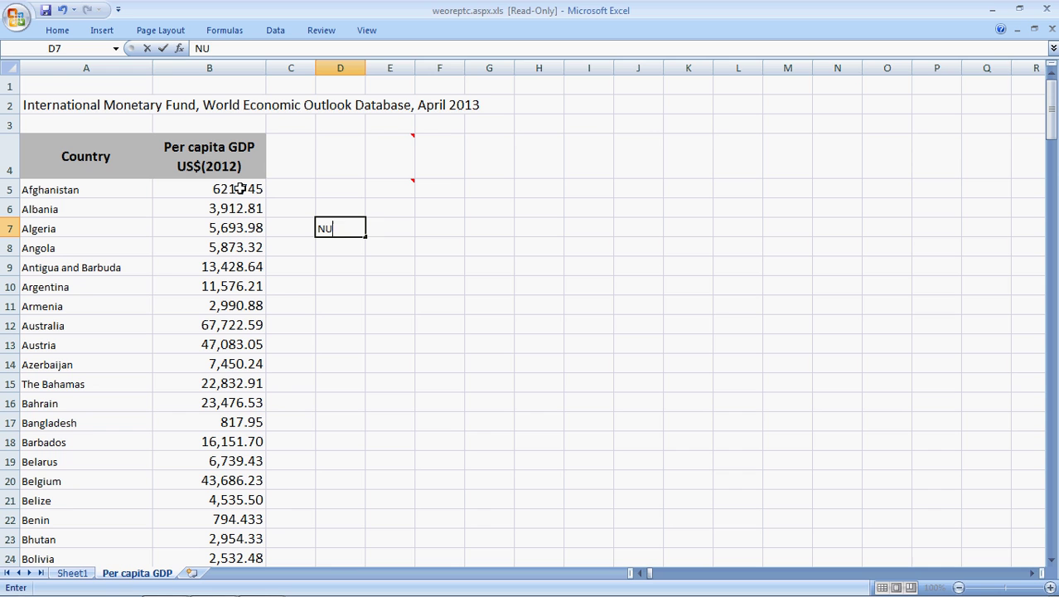
type(" of countries")
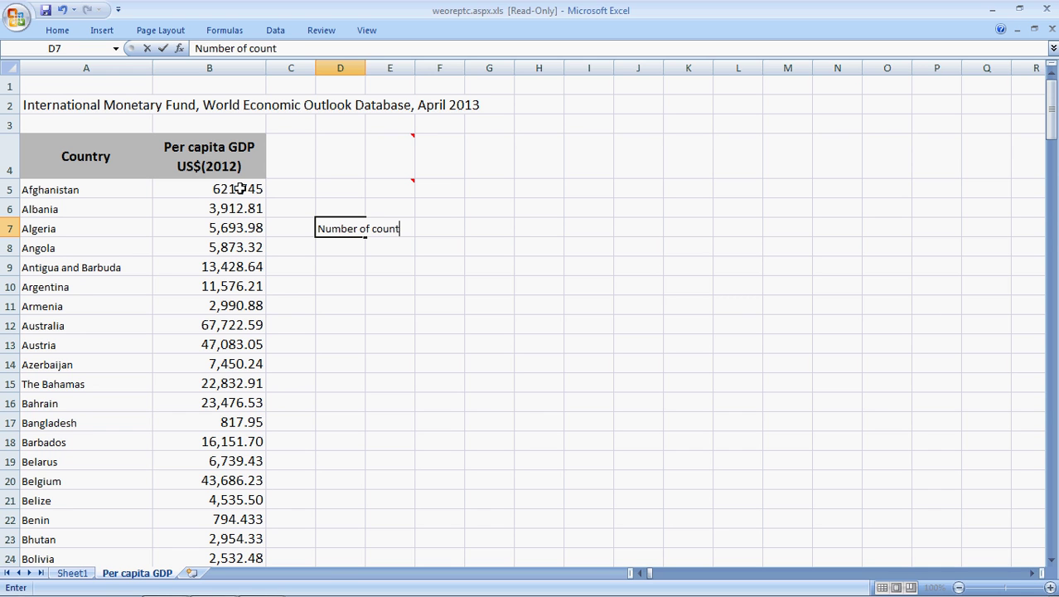
key("Tab")
key("Tab")
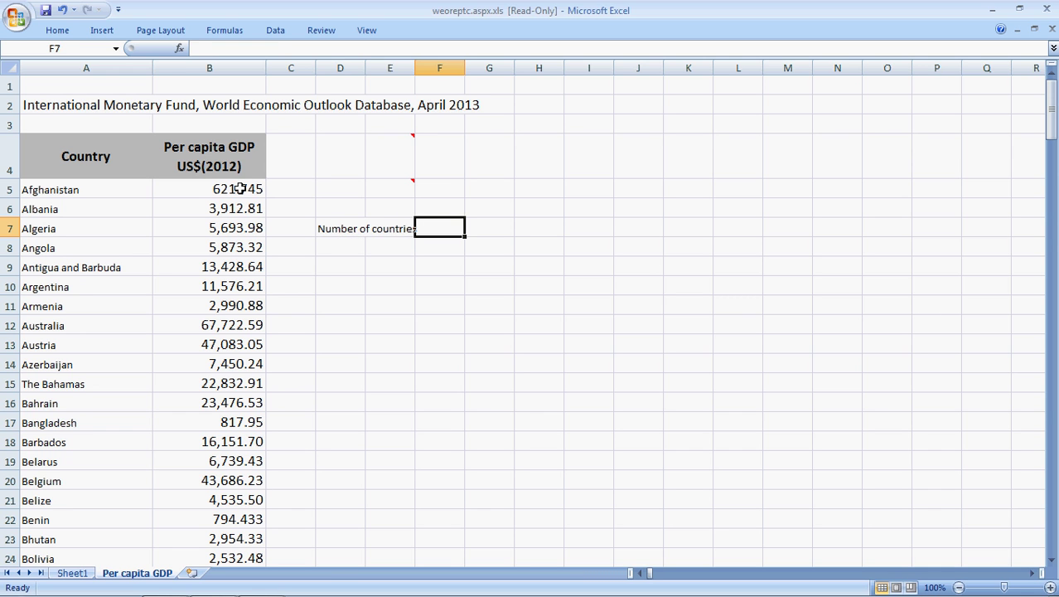
type("=count(")
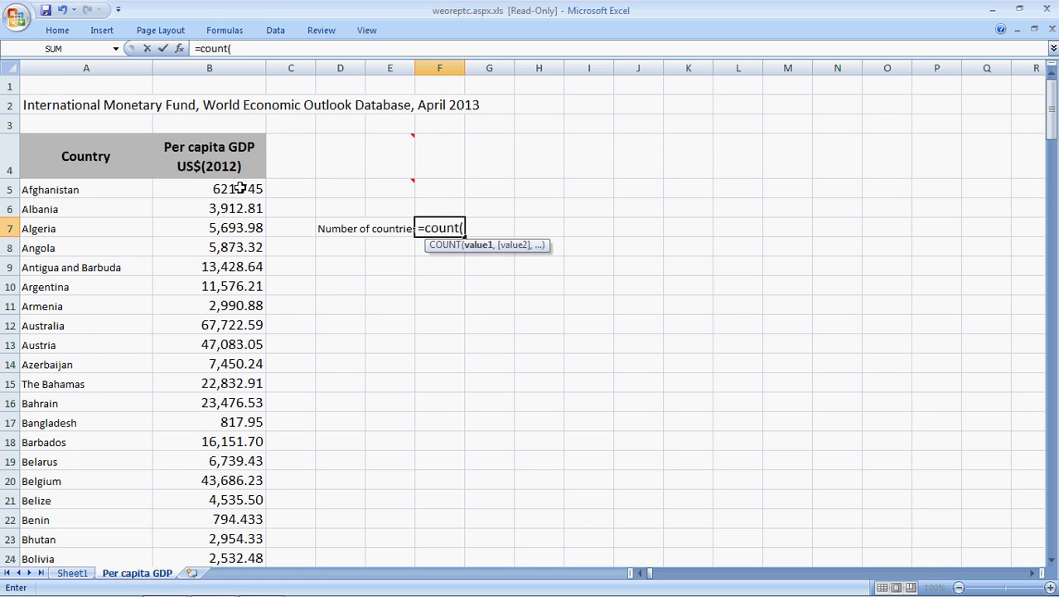
type("pc_gdp")
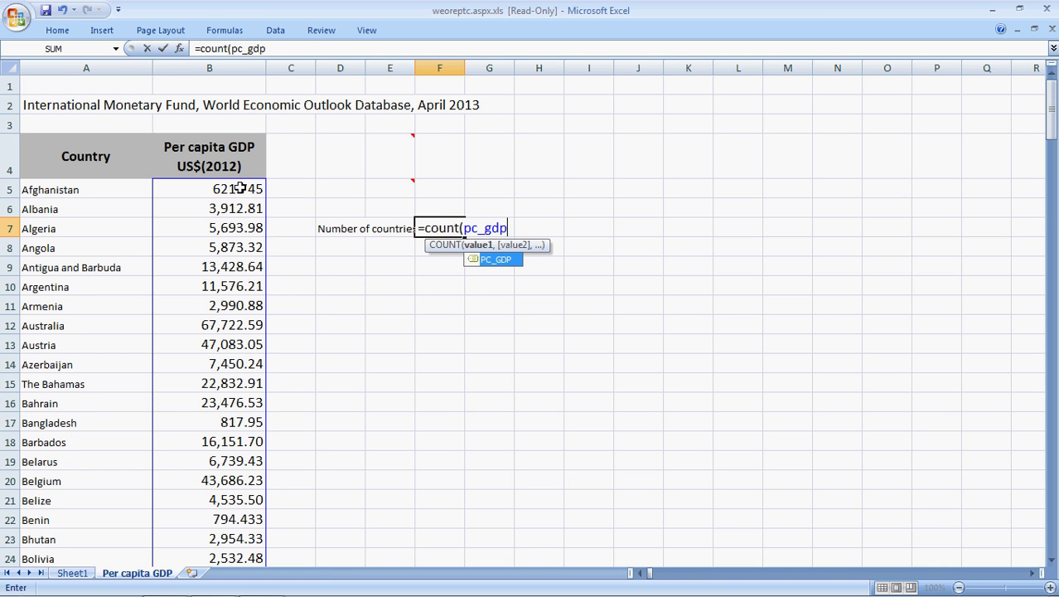
type(")")
key("Return")
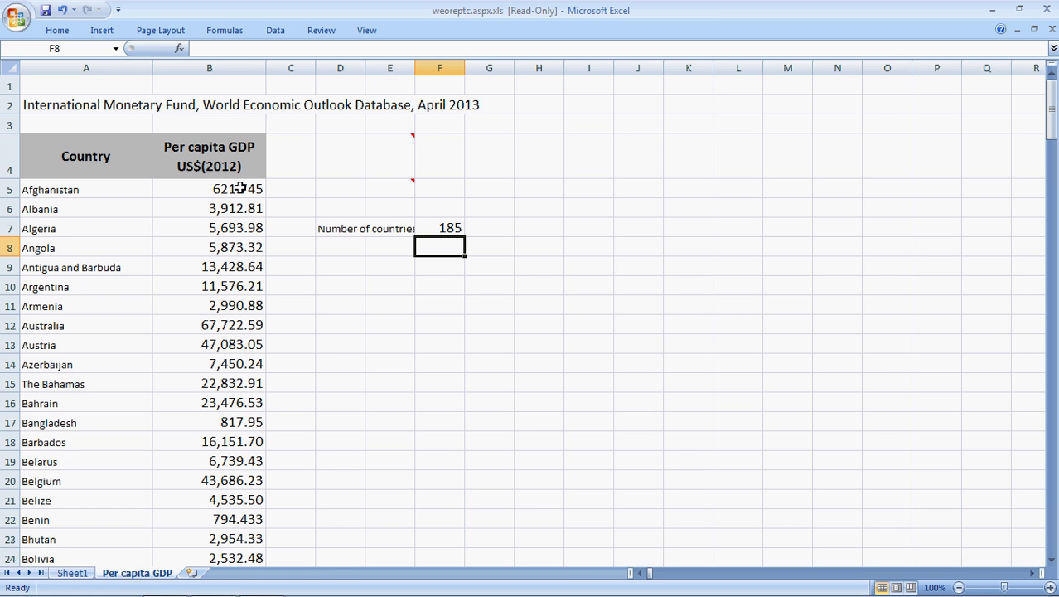
- Label cell E8 "Mean" and calculate the average per capita GDP in F8 with =average(pc_gdp)
key("Left")
type("Mean")
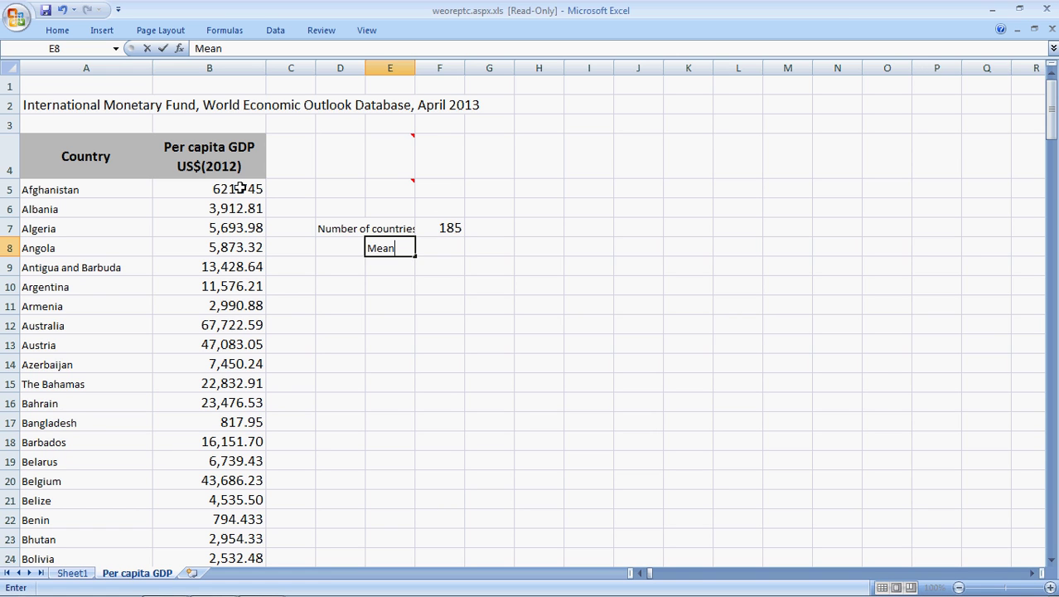
key("Tab")
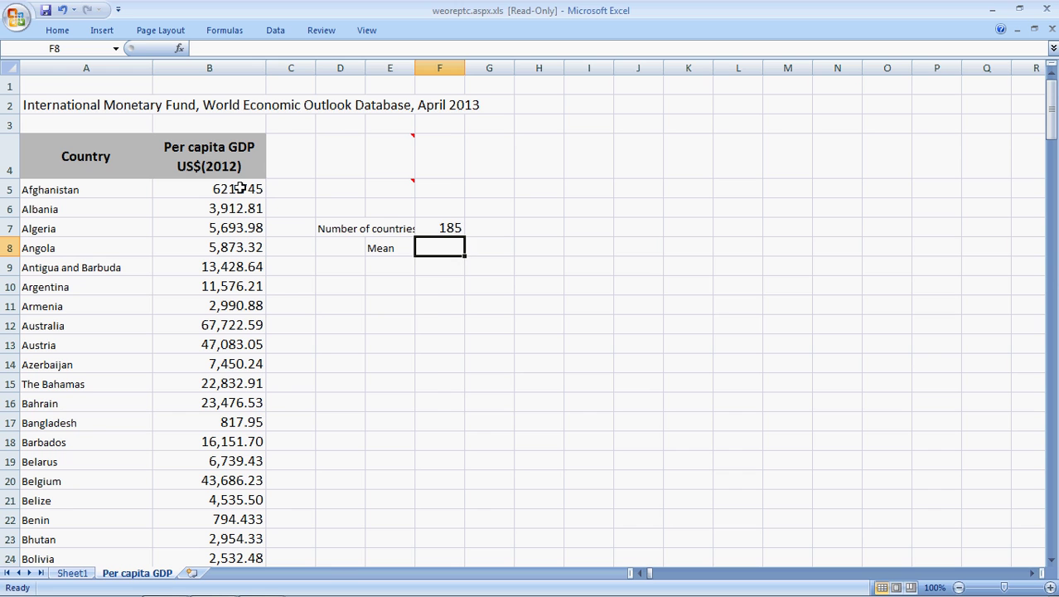
type("=average")
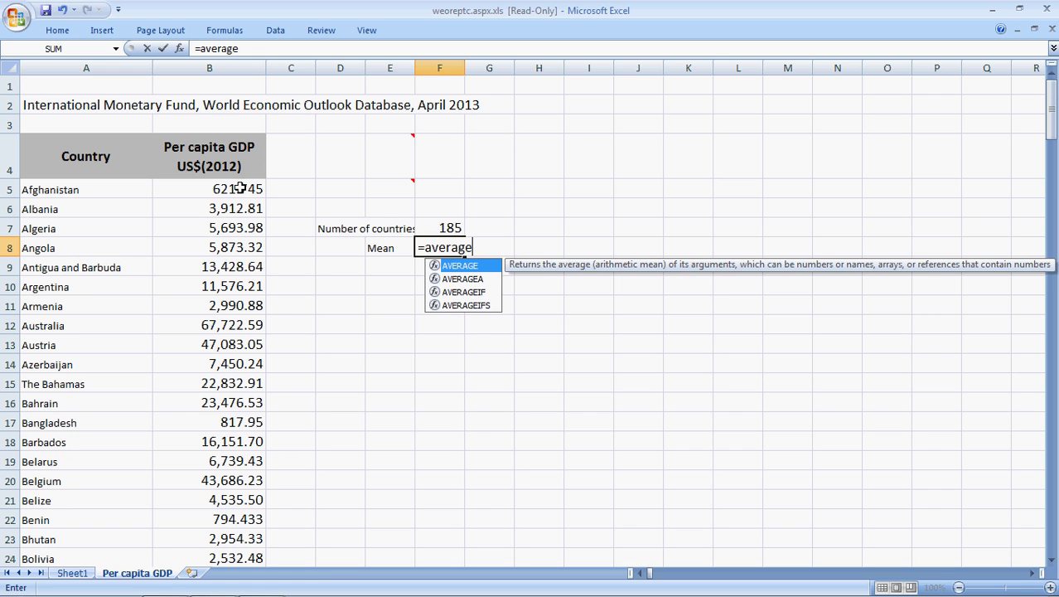
type("(pc")
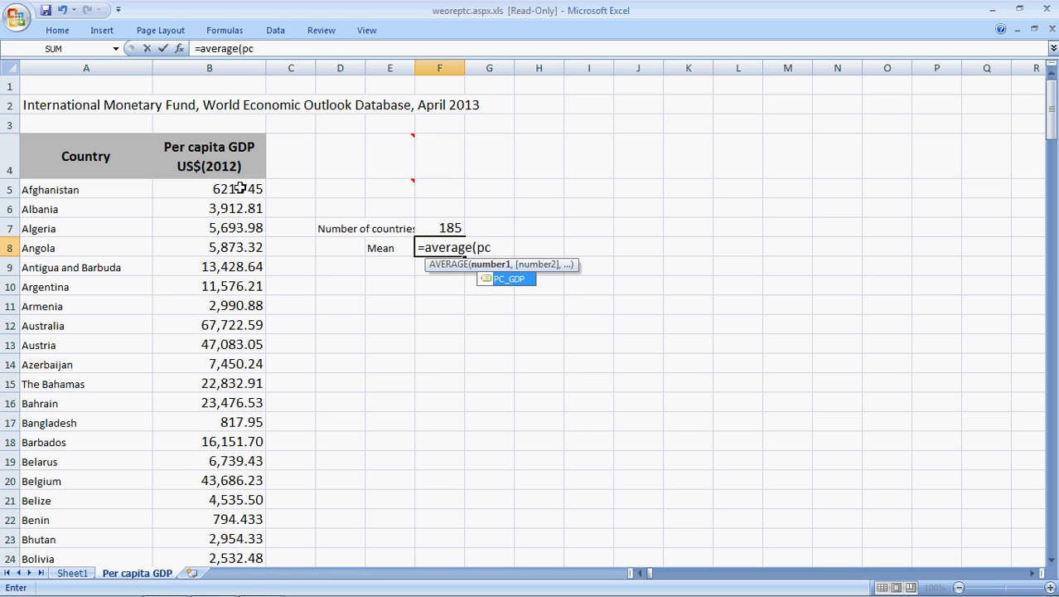
type("_gdp)")
key("Return")
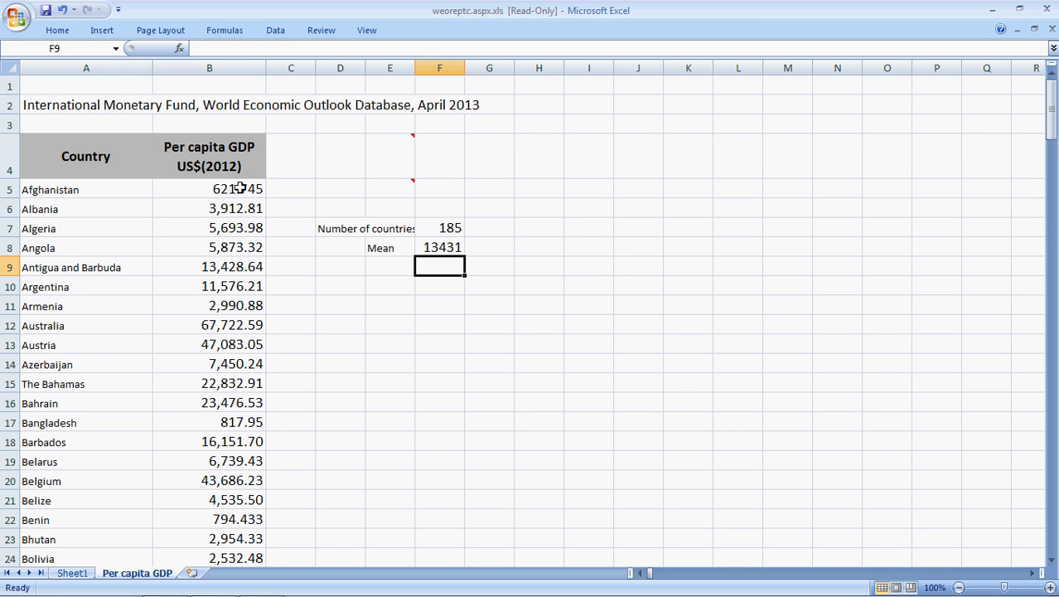
- Label cell E9 "Medain" and calculate the median per capita GDP in F9 with =median(pc_gdp)
key("Left")
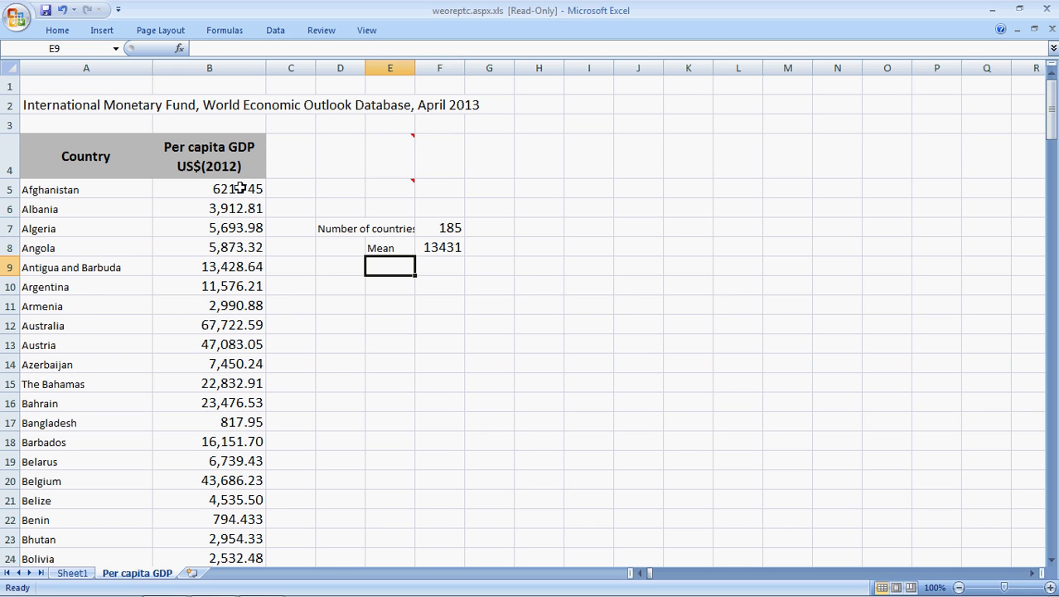
type("Medain")
key("Tab")
type("=")
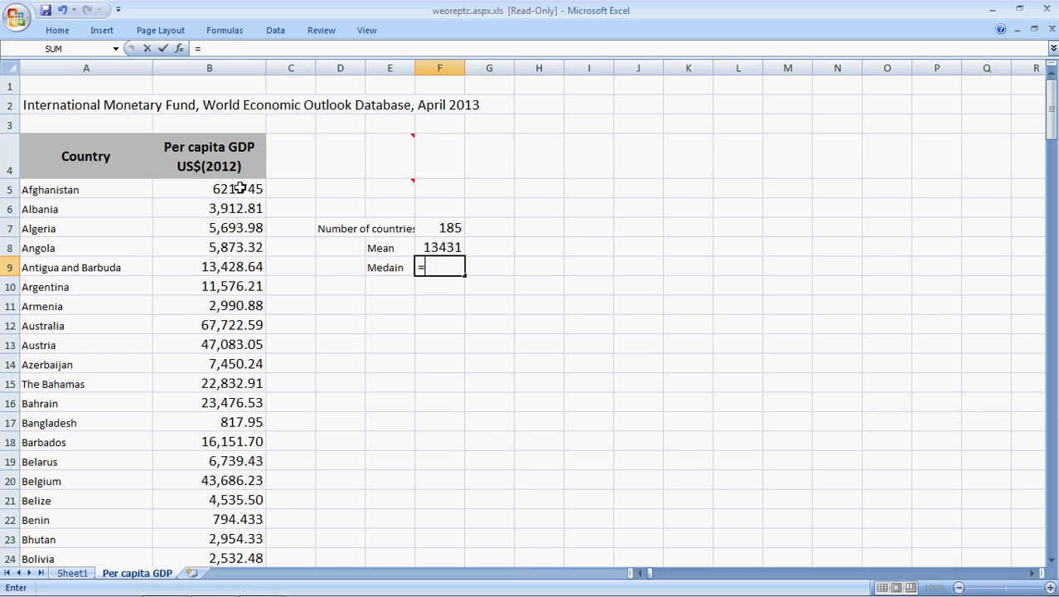
type("median")
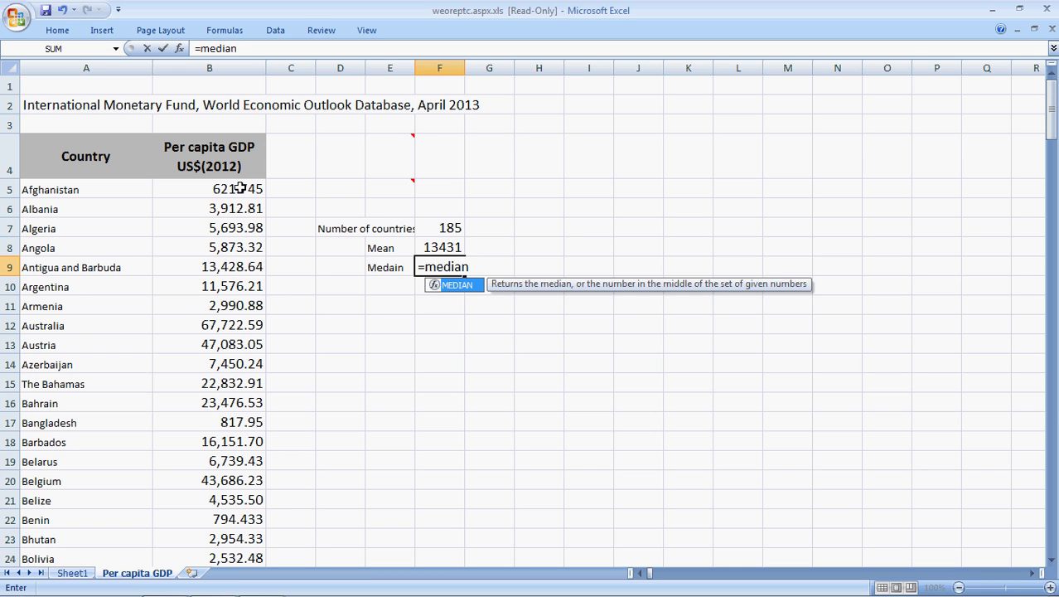
type("(pc")
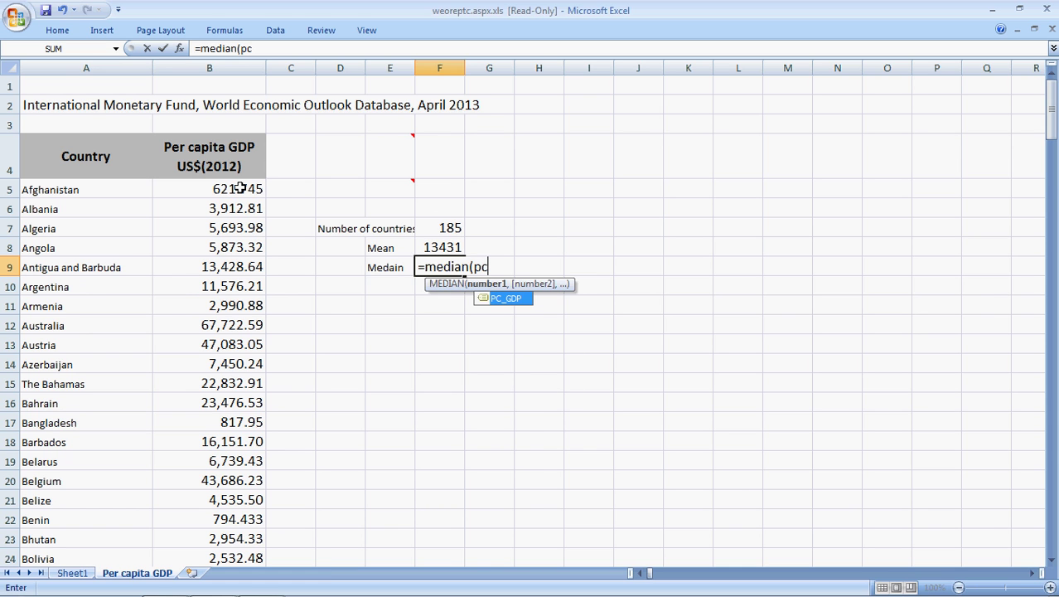
type("_gdp)")
key("Return")
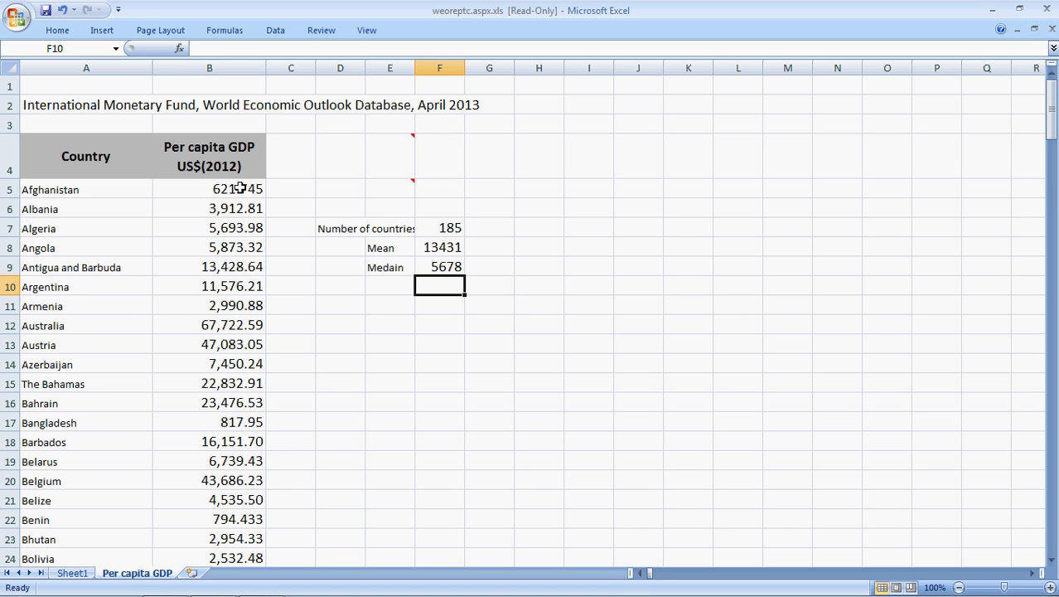
- Leave row 10 blank, label cell E11 "Minimum" and calculate the smallest per capita GDP in F11 with =min(pc_gdp)
key("Left")
key("Down")
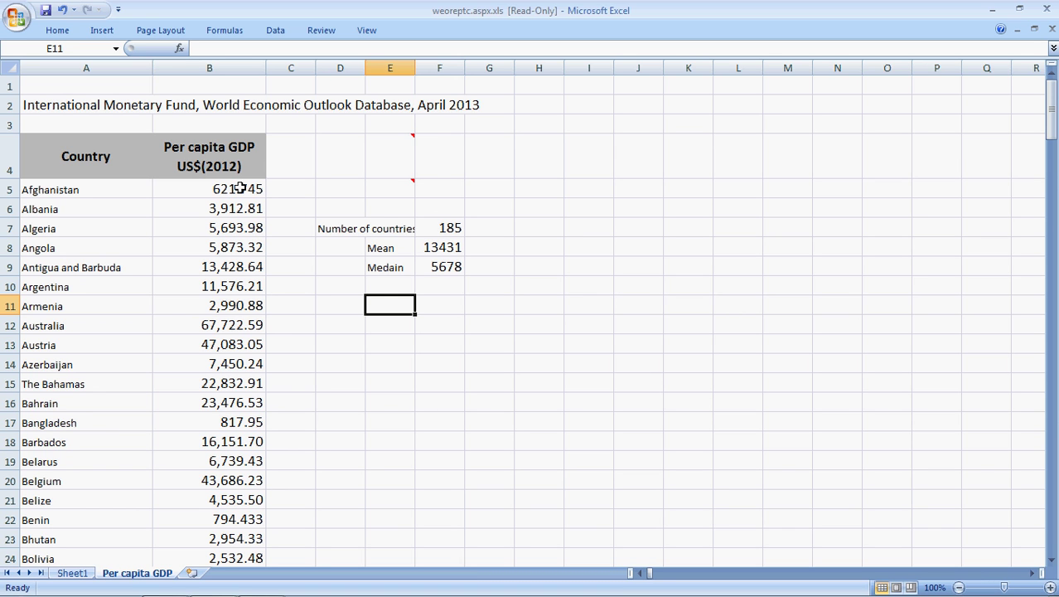
type("Mi")
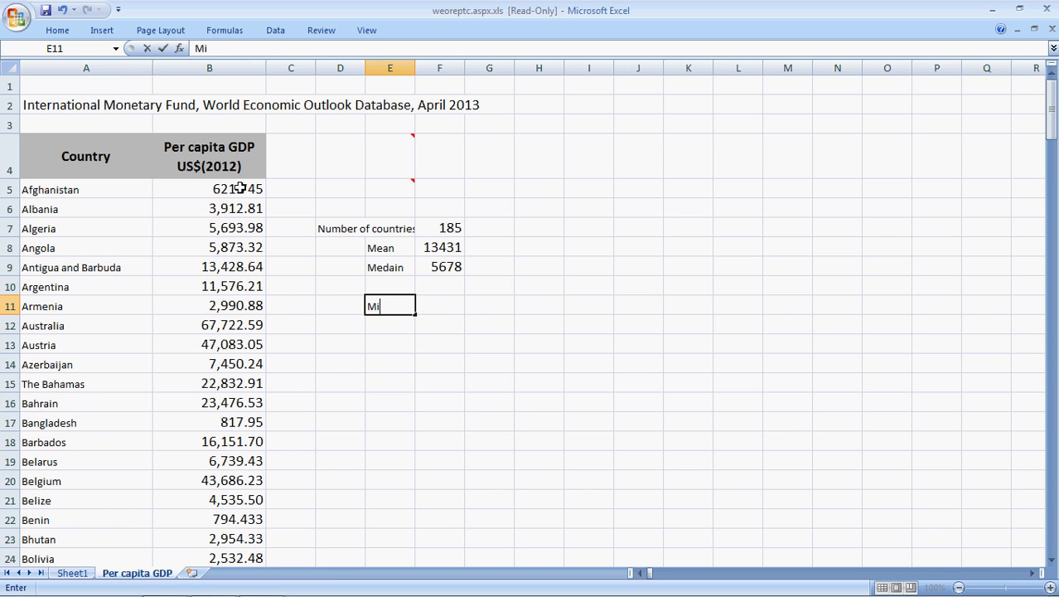
type("nimum")
key("Tab")
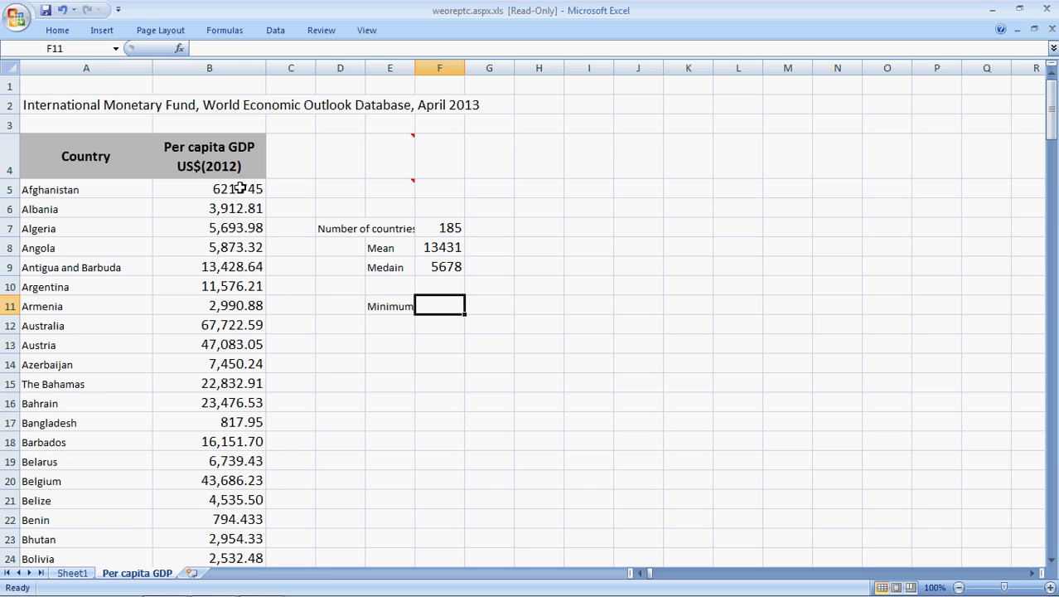
type("=min")
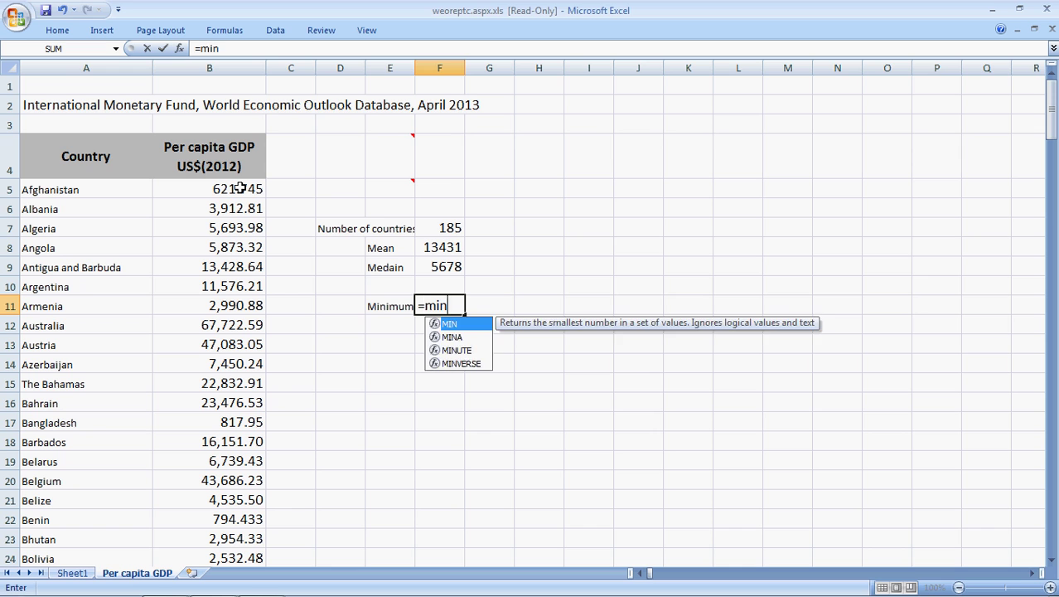
type("(pc_")
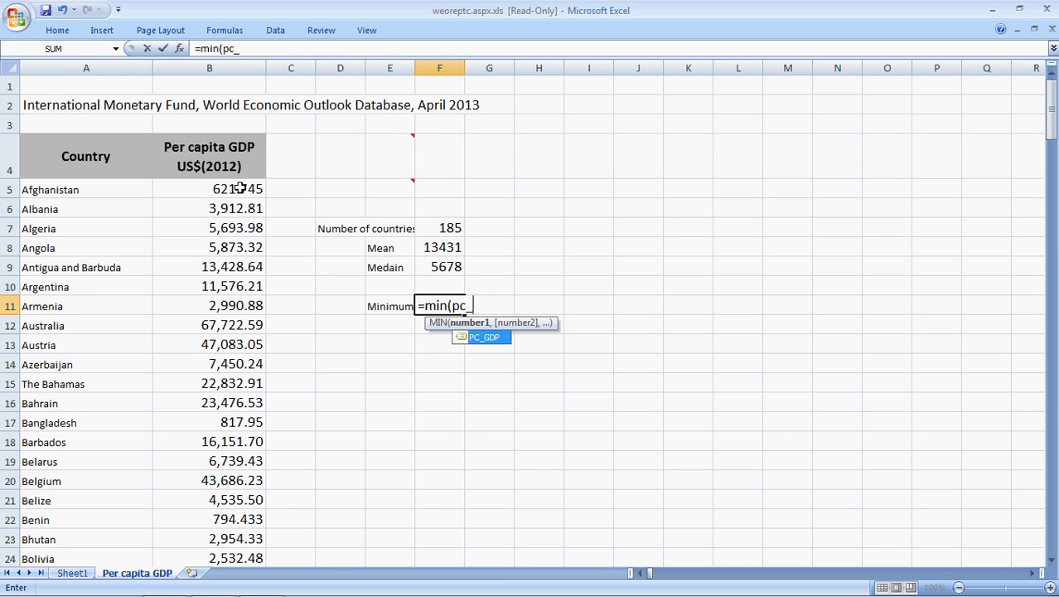
type("gdp)")
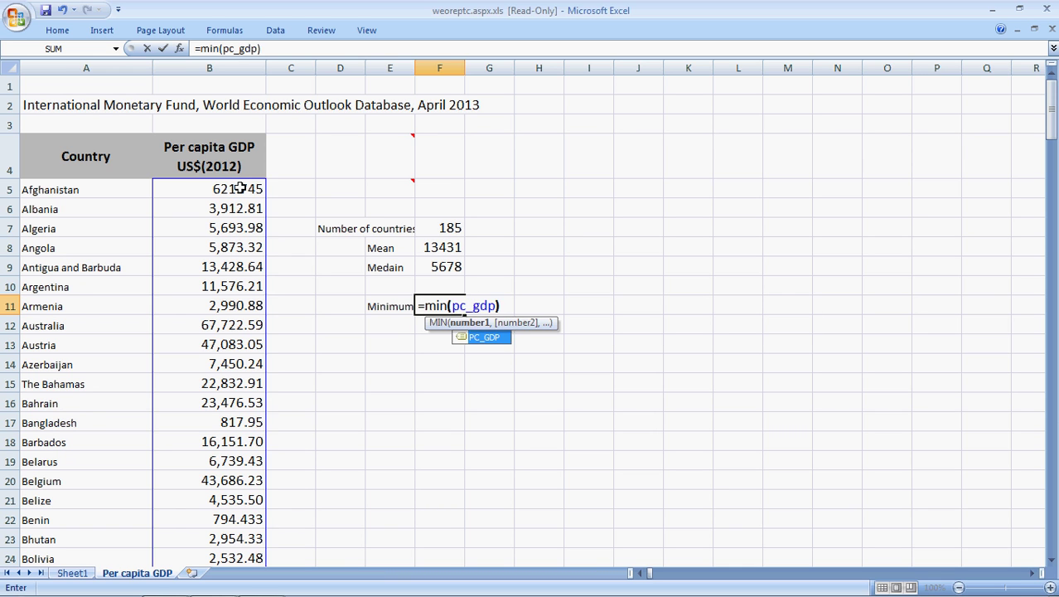
key("Return")
- Label cell E12 "Maximum" and calculate the largest per capita GDP in F12 with =max(pc_gdp)
type("Max")
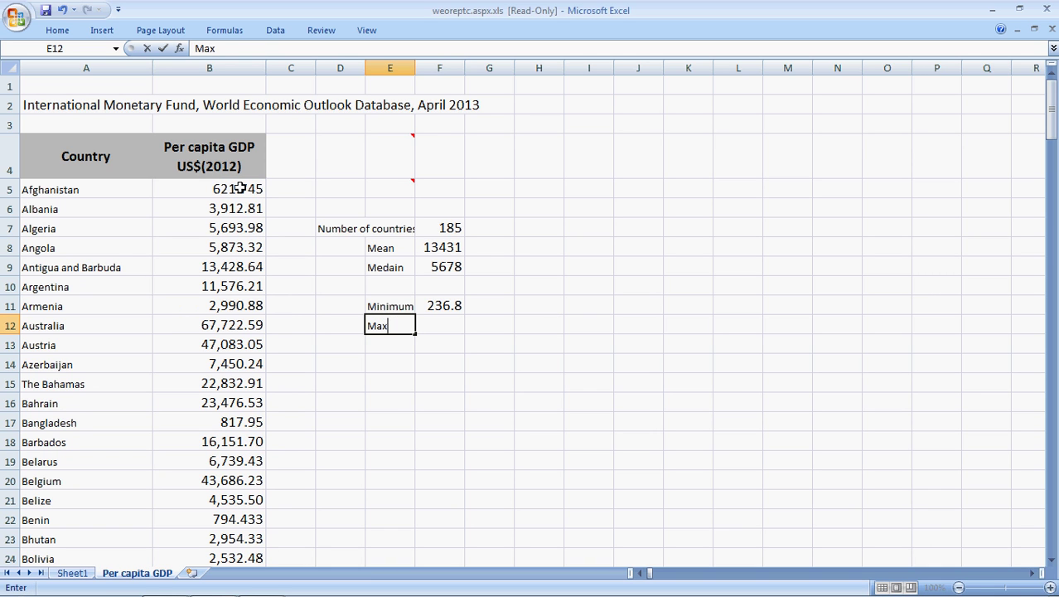
type("imum")
key("Tab")
type("=ma")
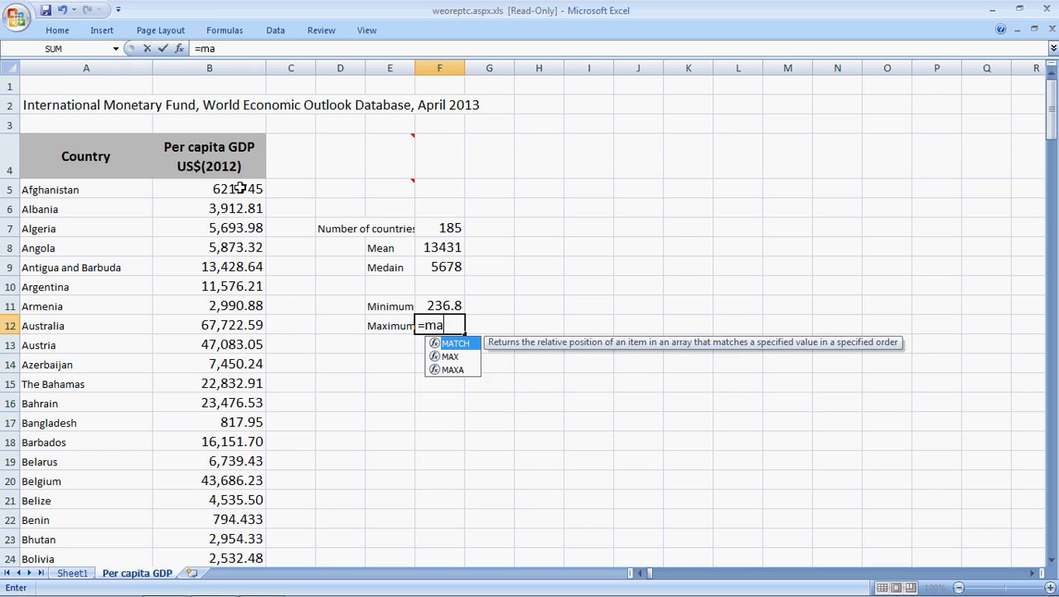
type("x(")
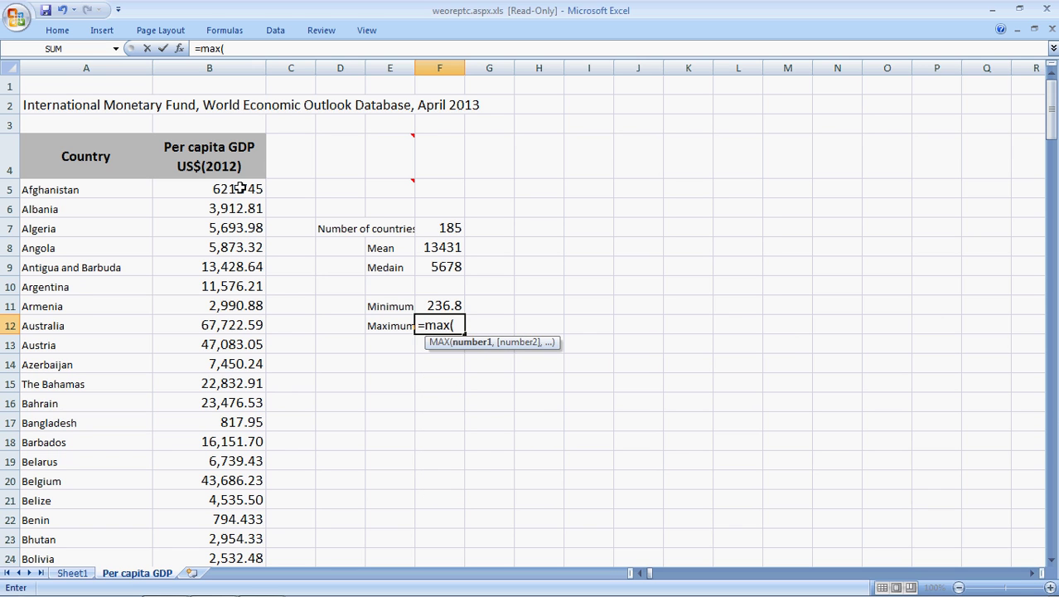
type("pc_")
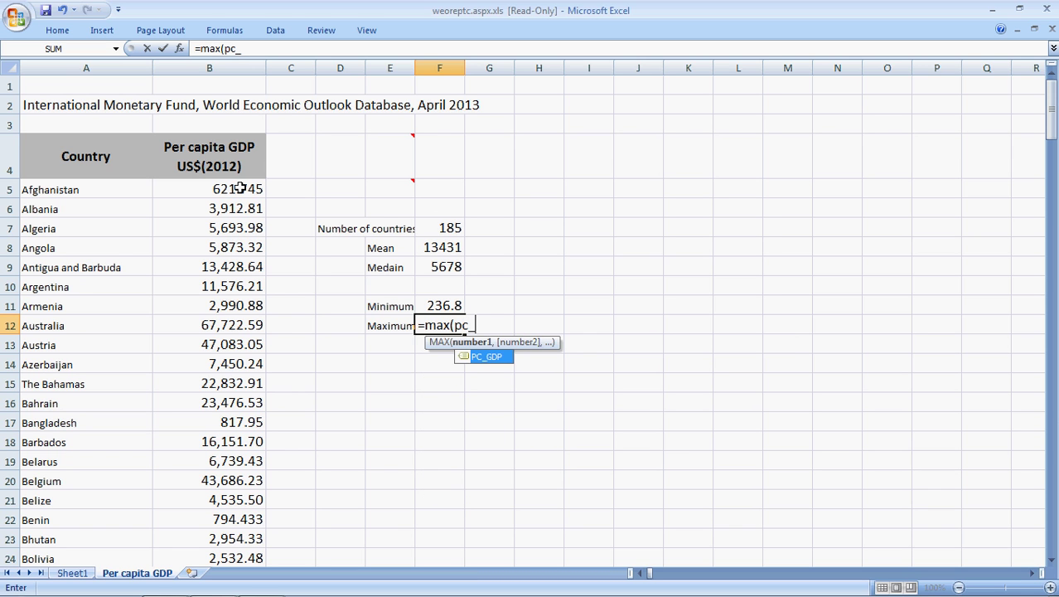
type("gdp)")
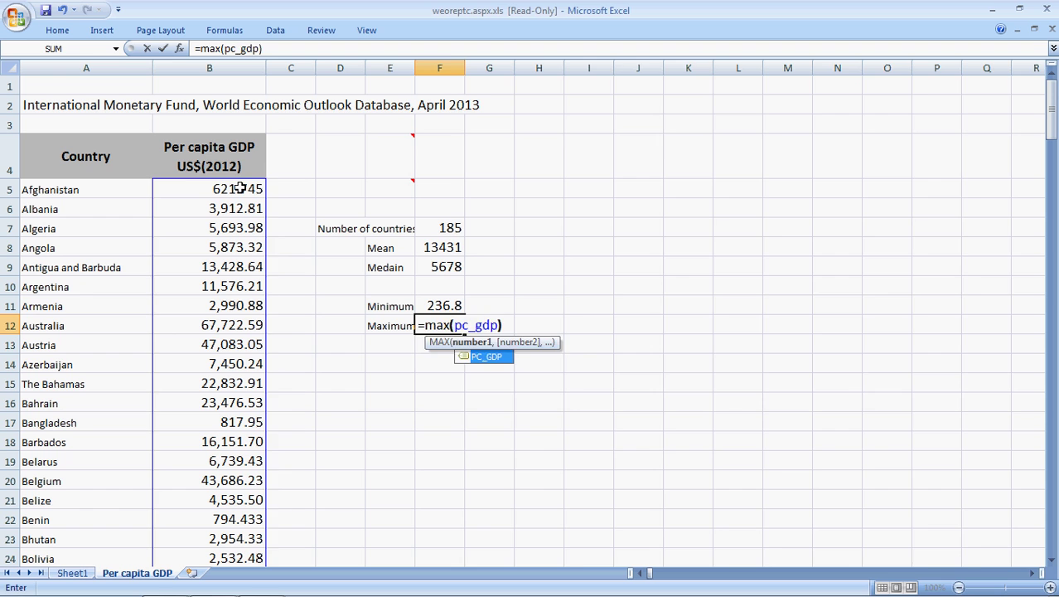
key("Return")
- Label cell E13 "Range" and calculate the maximum minus the minimum in F13 with =F12-F11
key("Left")
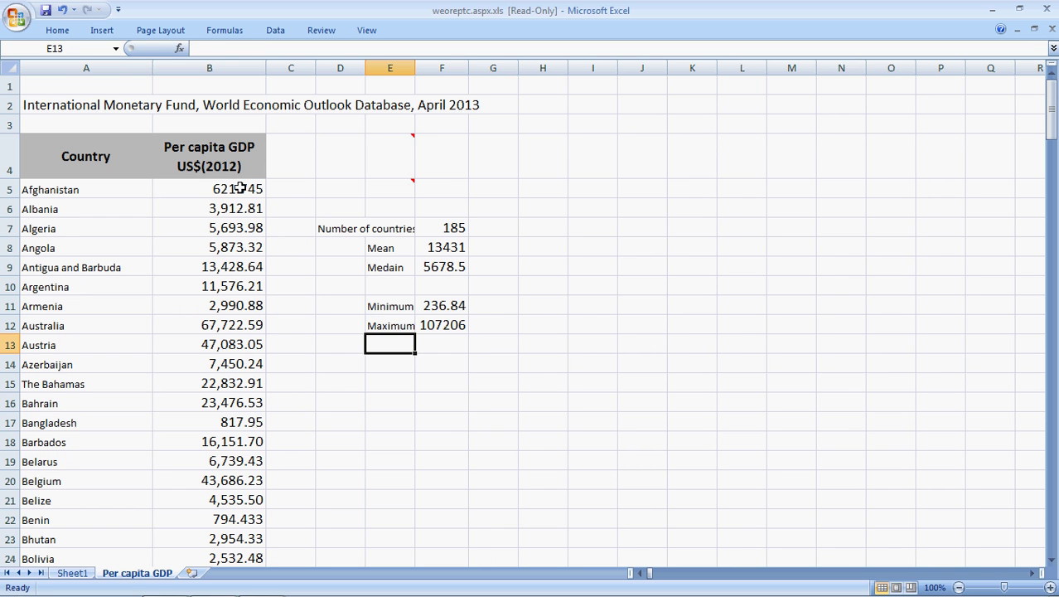
type("Range")
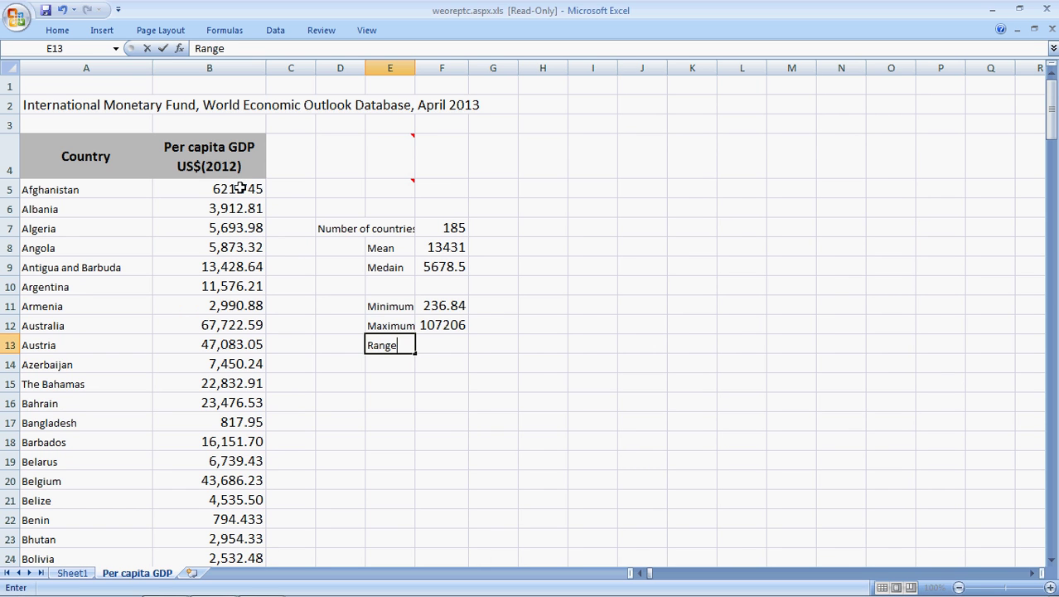
key("Right")
type("=")
key("Up")
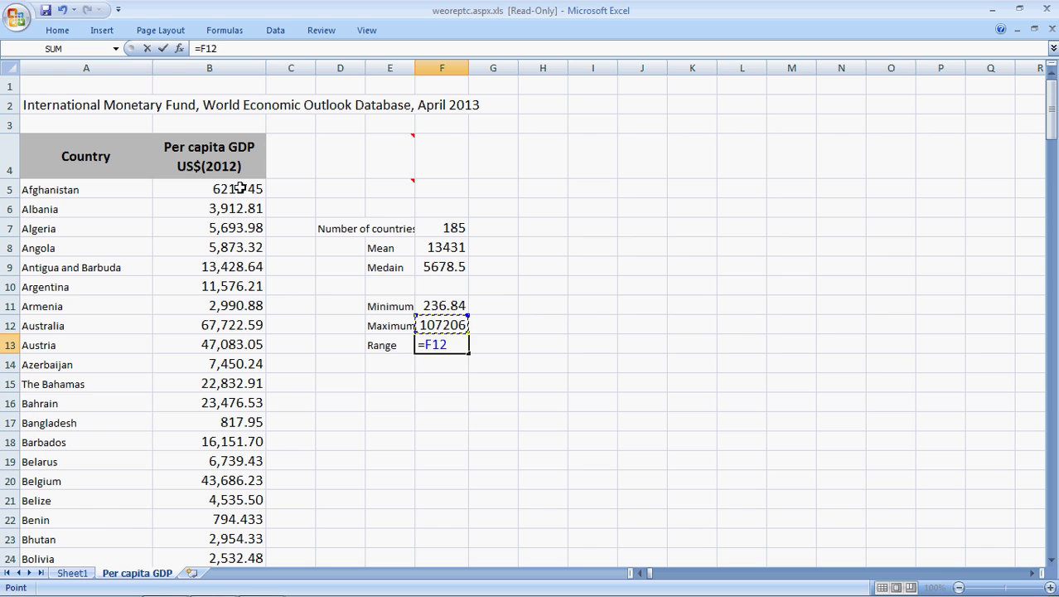
type("-")
key("Up")
key("Up")
key("Return")
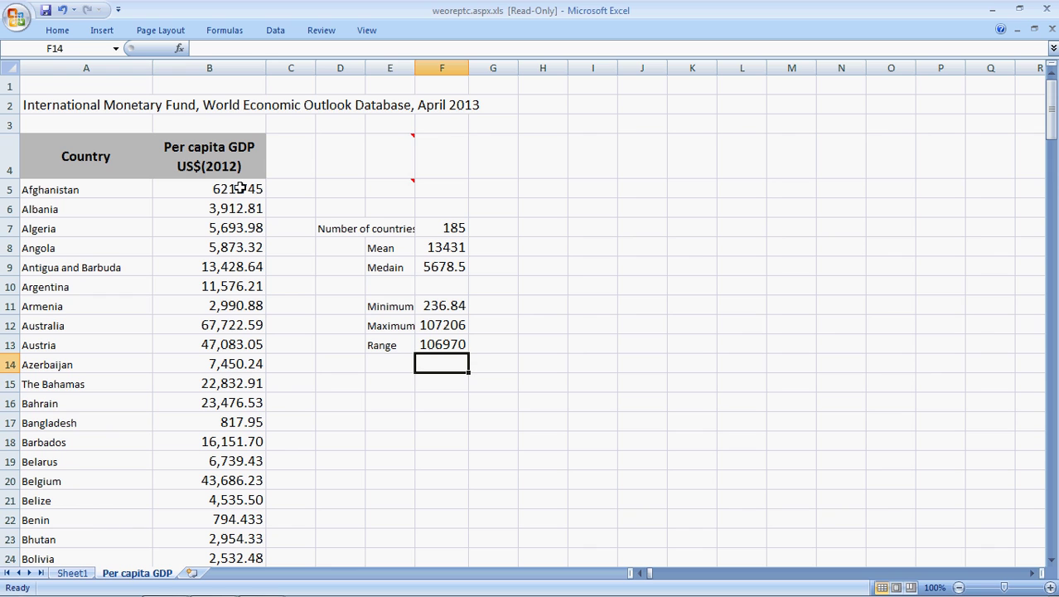
- Leave row 14 blank, label cell E15 "St dev" and calculate the standard deviation in F15 with =stdev(pc_gdp)
key("Down")
key("Left")
type("St")
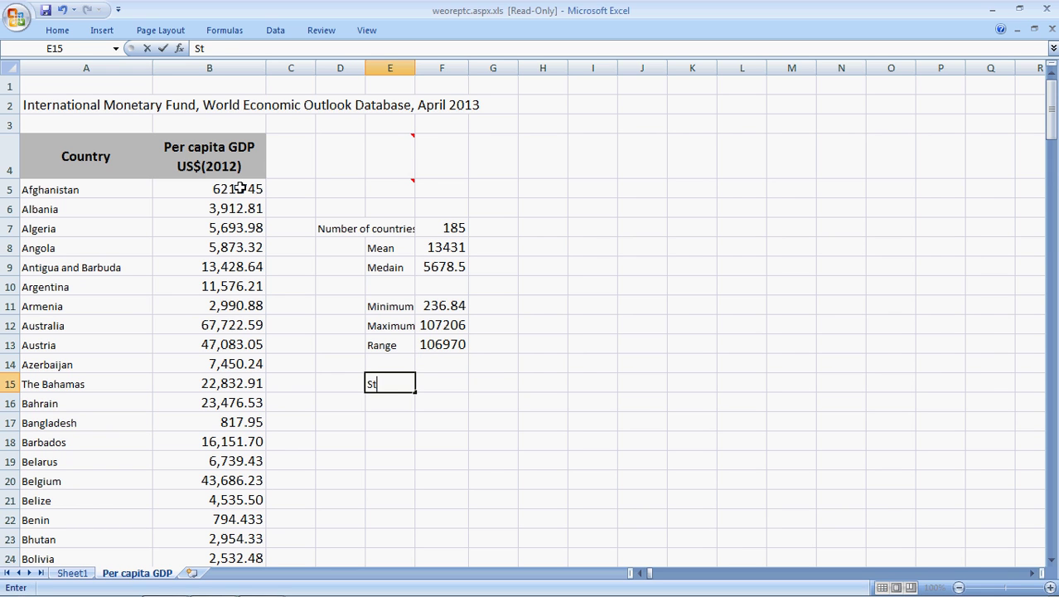
type(" dev")
key("Tab")
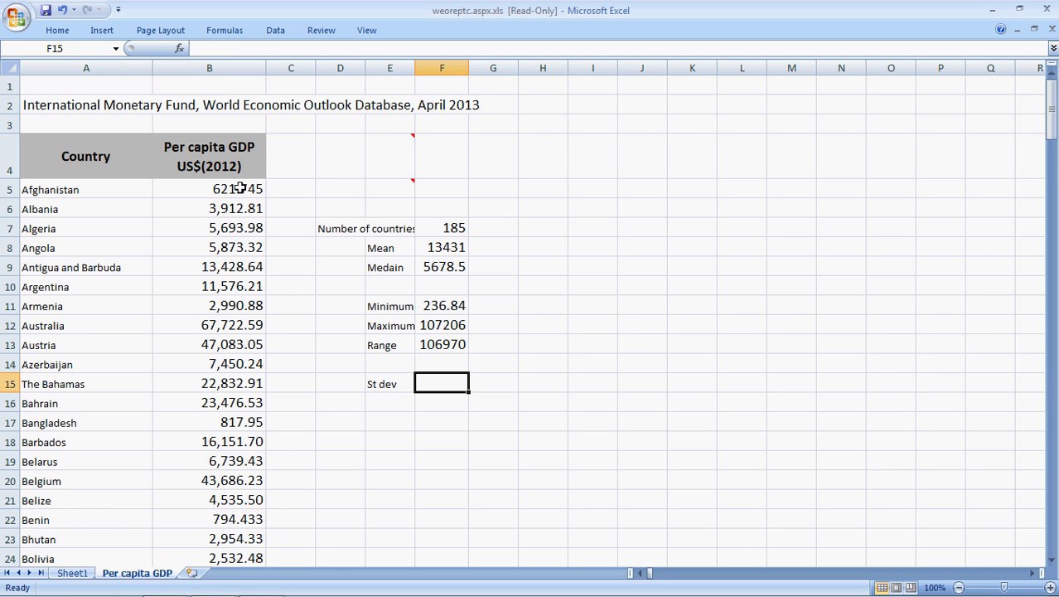
type("=")
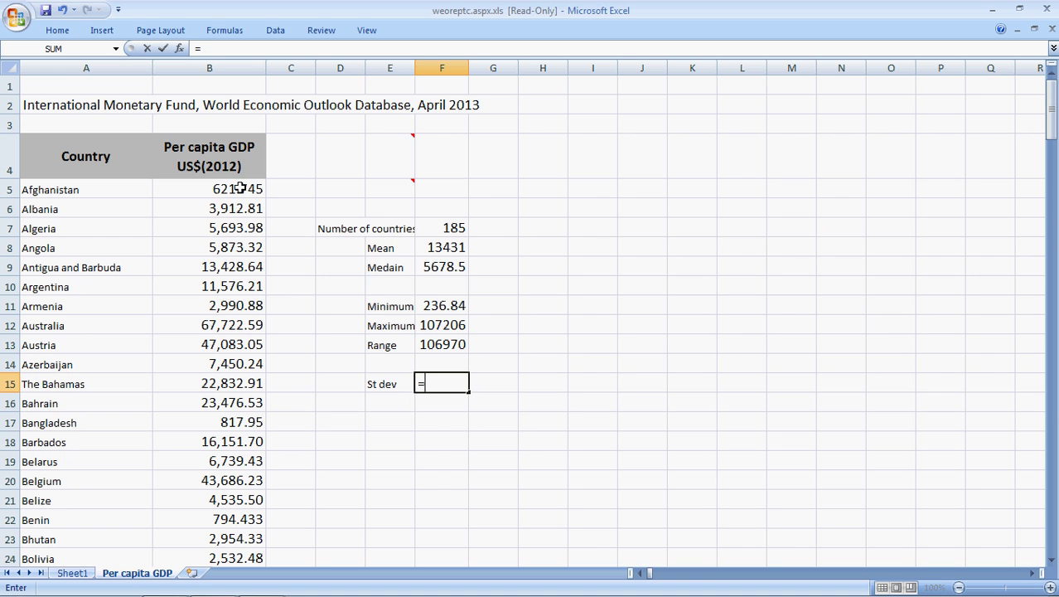
type("Stdev(")
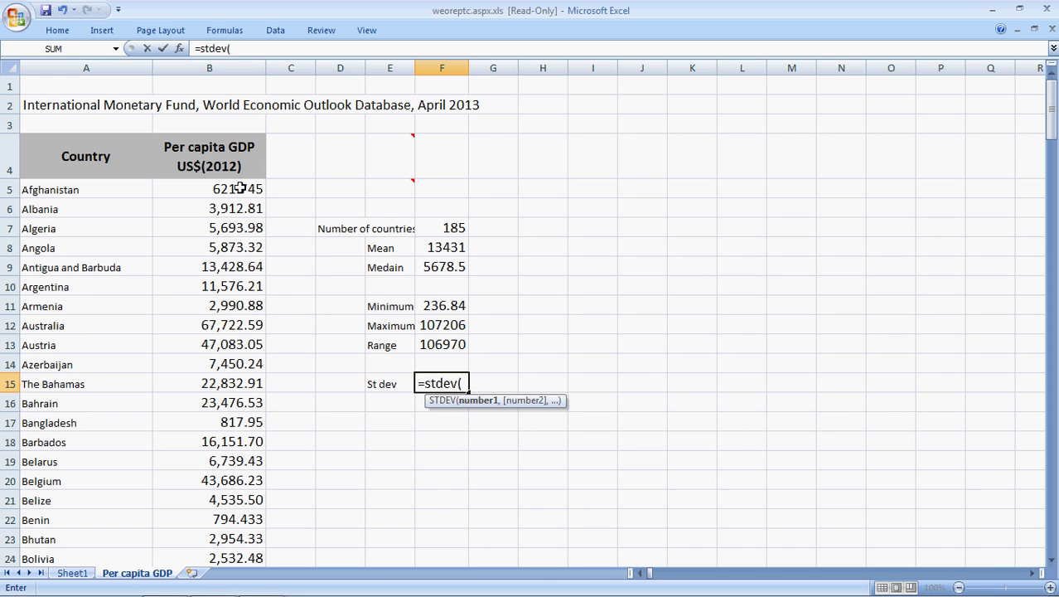
type("pc_gdp")
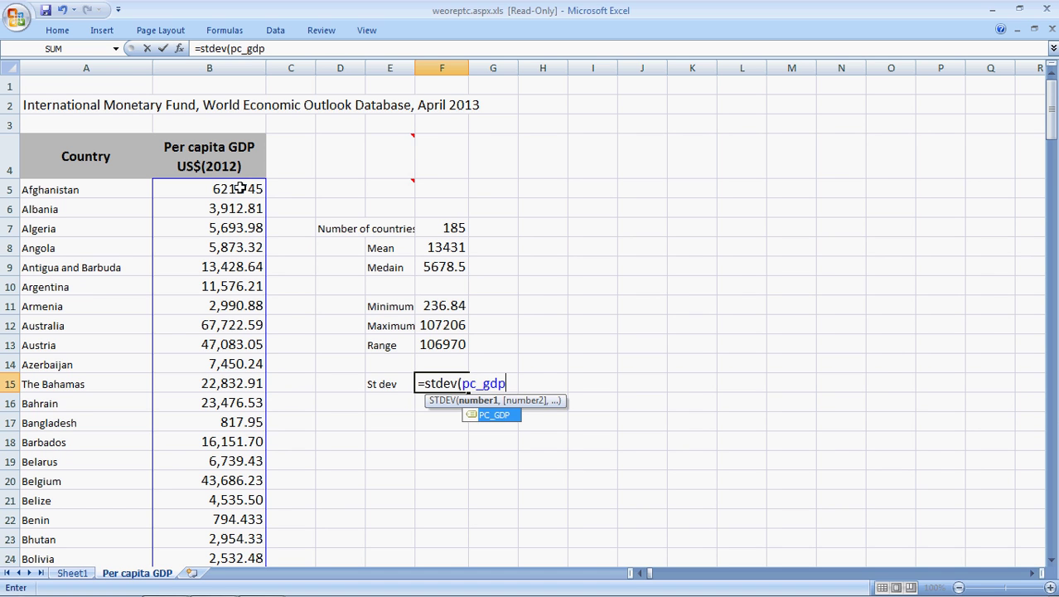
type(")")
key("Return")
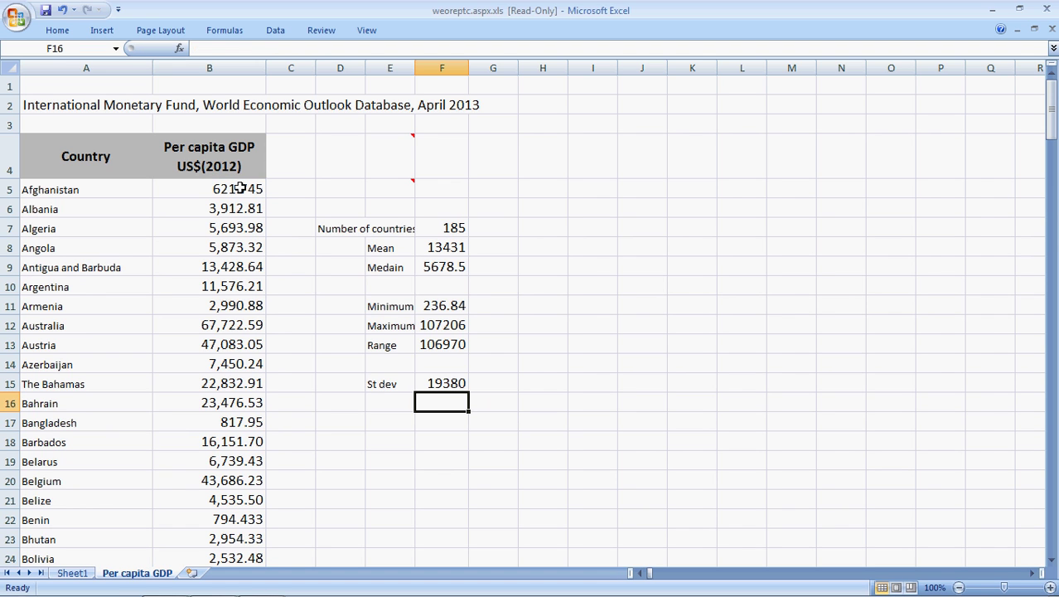
- Open the Descriptive Statistics tool from Data Analysis and move its dialog clear of the results in column F
left_click(275, 33)
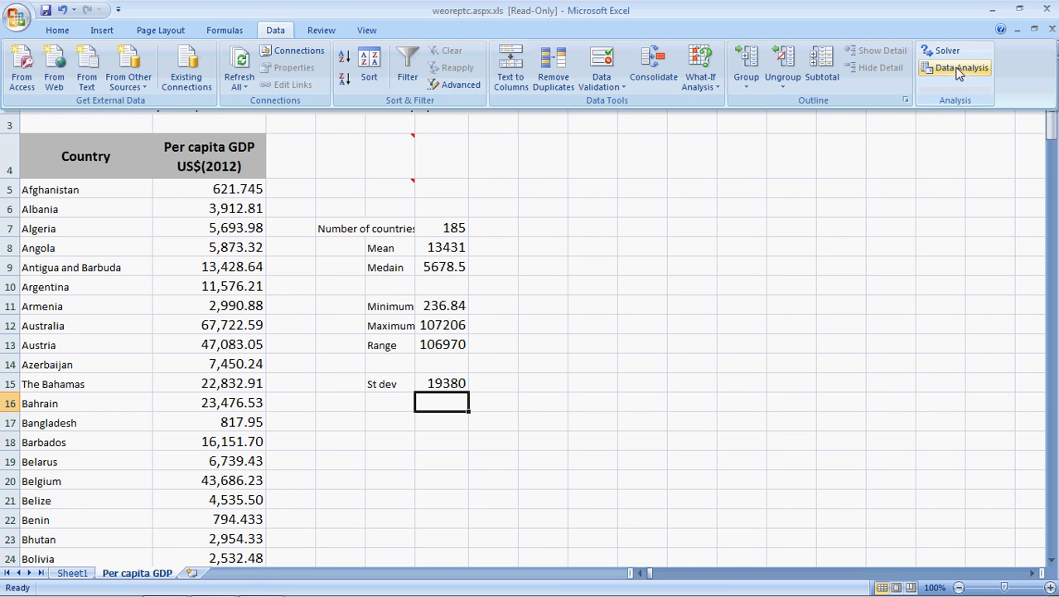
left_click(959, 71)
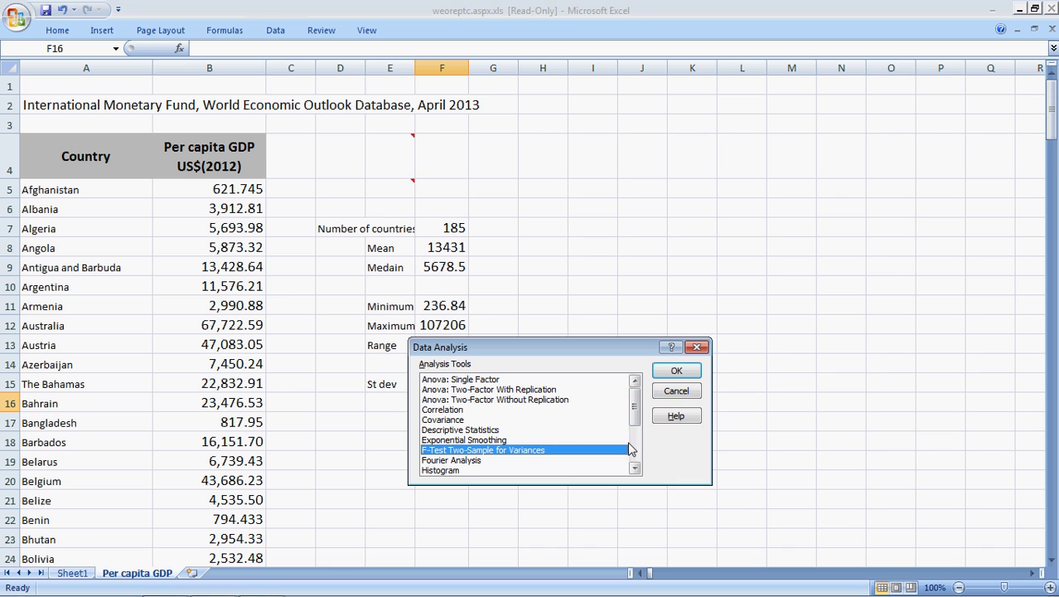
left_click(517, 401)
scroll(517, 400, "down", 1)
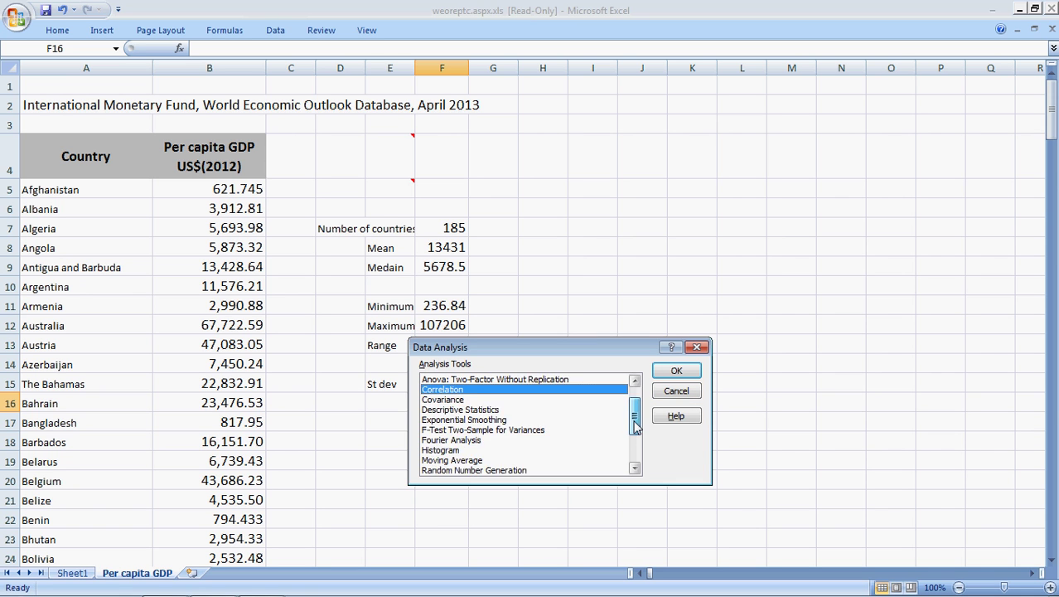
scroll(514, 406, "up", 1)
left_click(497, 409)
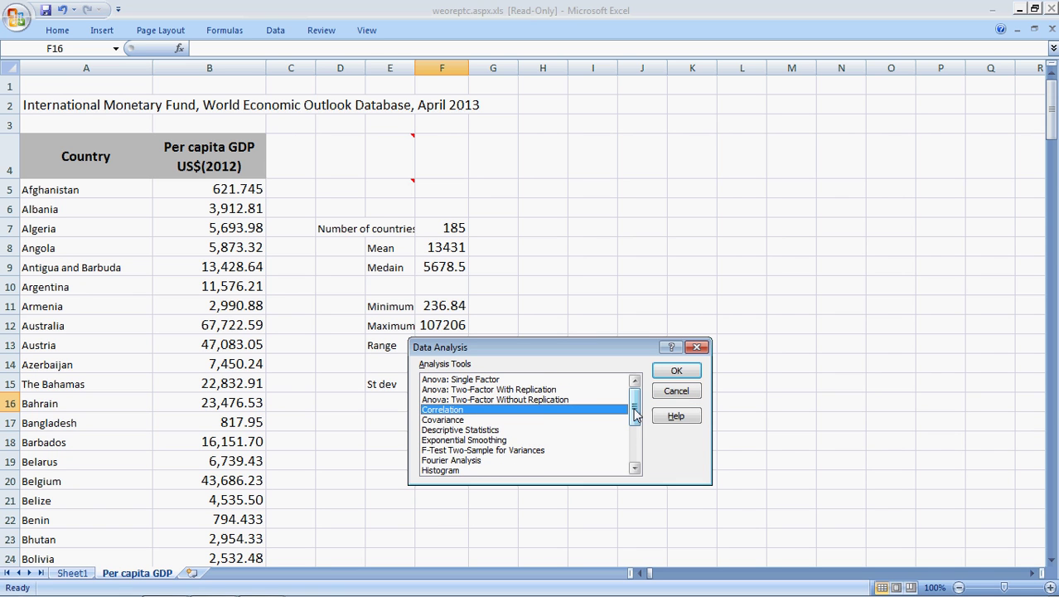
double_click(486, 430)
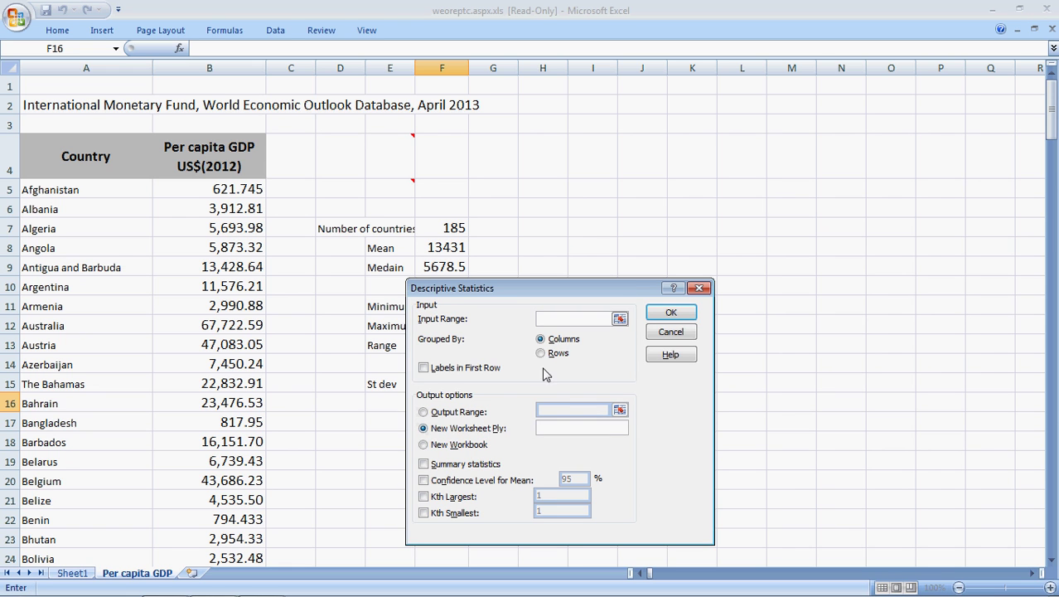
left_click_drag(520, 297, 607, 237)
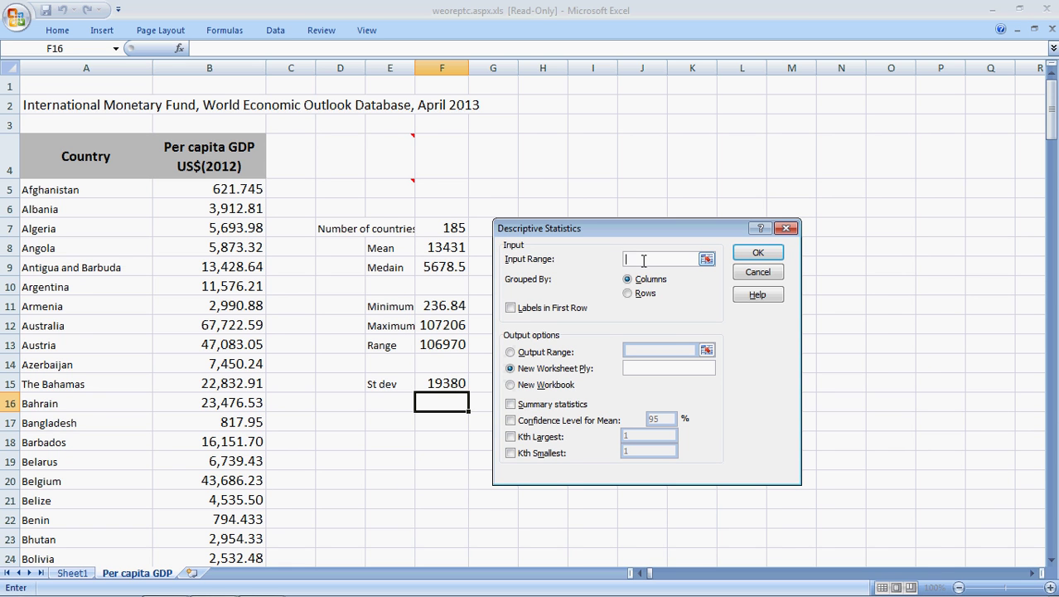
- Set the Descriptive Statistics input range to pc_gdp and place the output on this sheet starting at cell I7
type("pc_gdp")
left_click(628, 355)
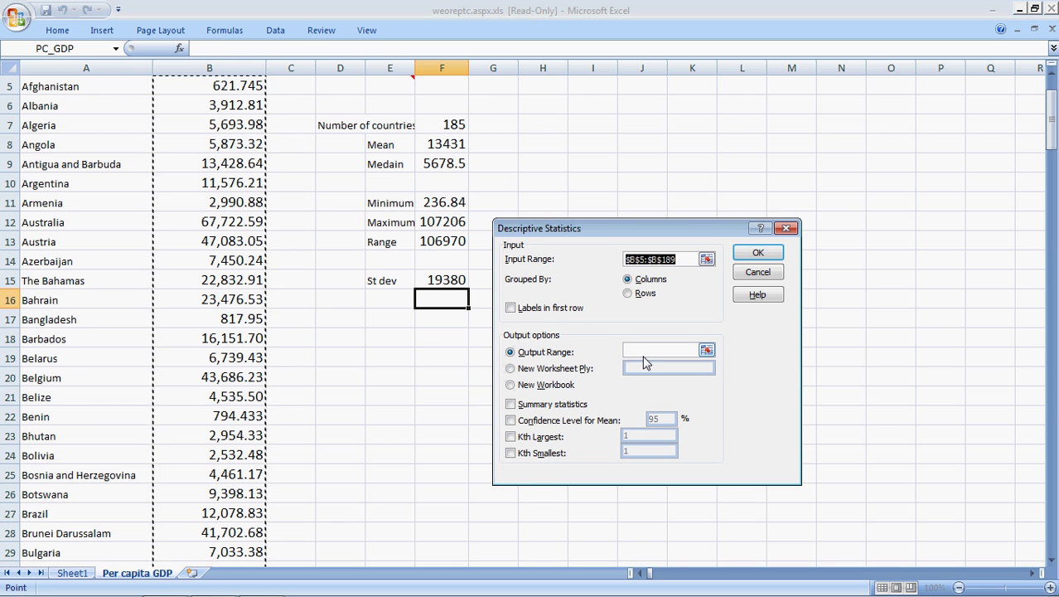
left_click(643, 349)
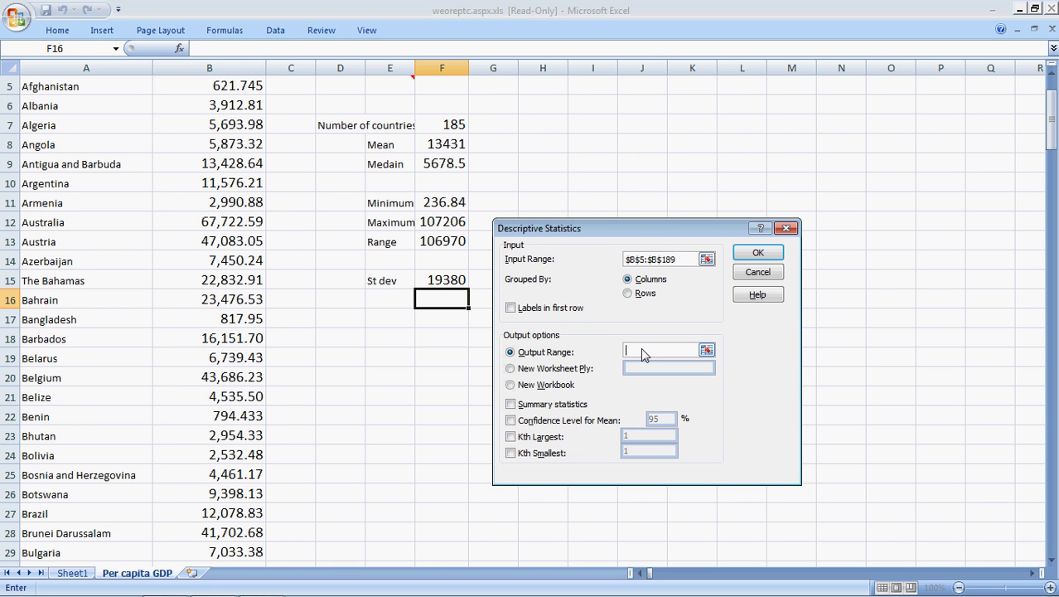
left_click(595, 122)
- Include summary statistics, Kth Largest 1 and Kth Smallest 1, and generate the descriptive statistics table
left_click(512, 405)
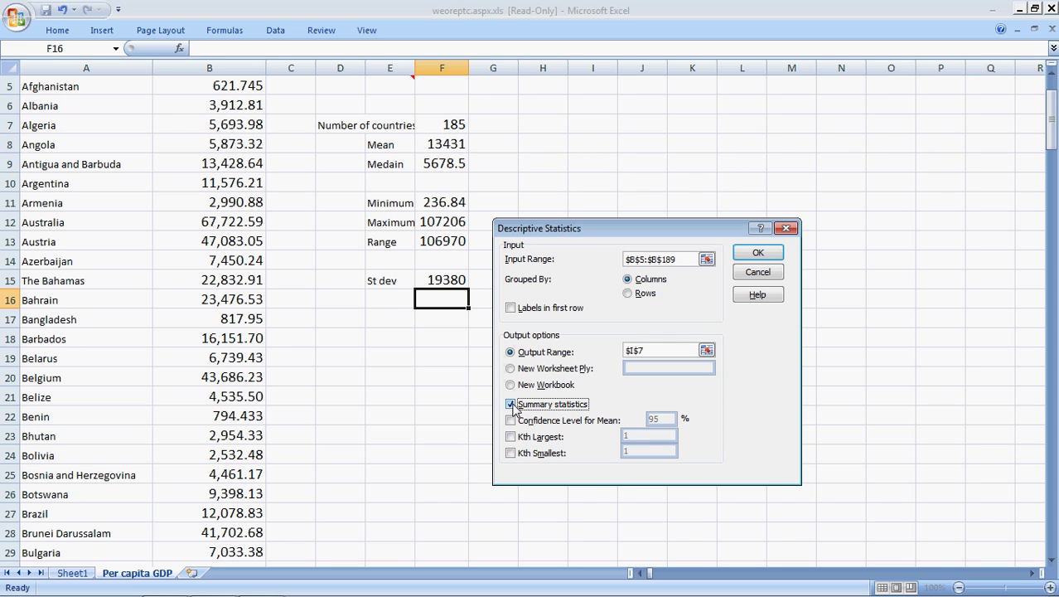
left_click(510, 436)
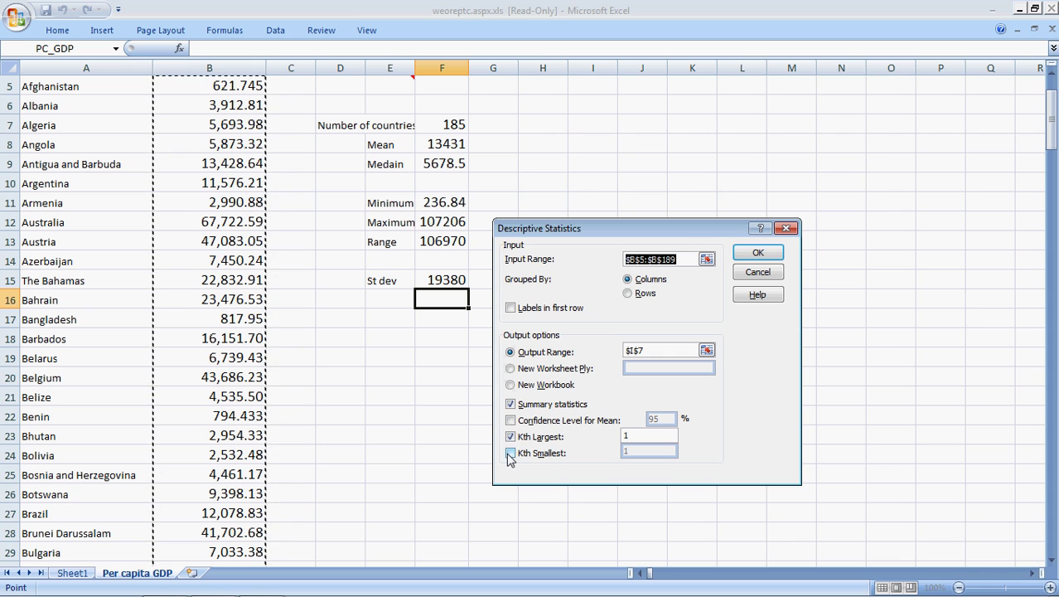
left_click(511, 454)
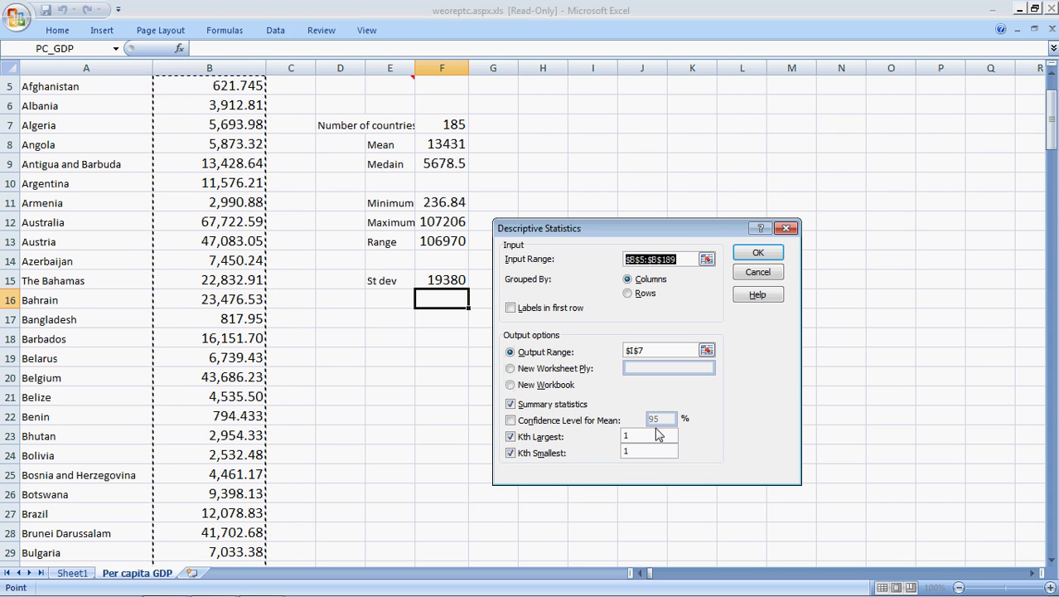
left_click(757, 252)
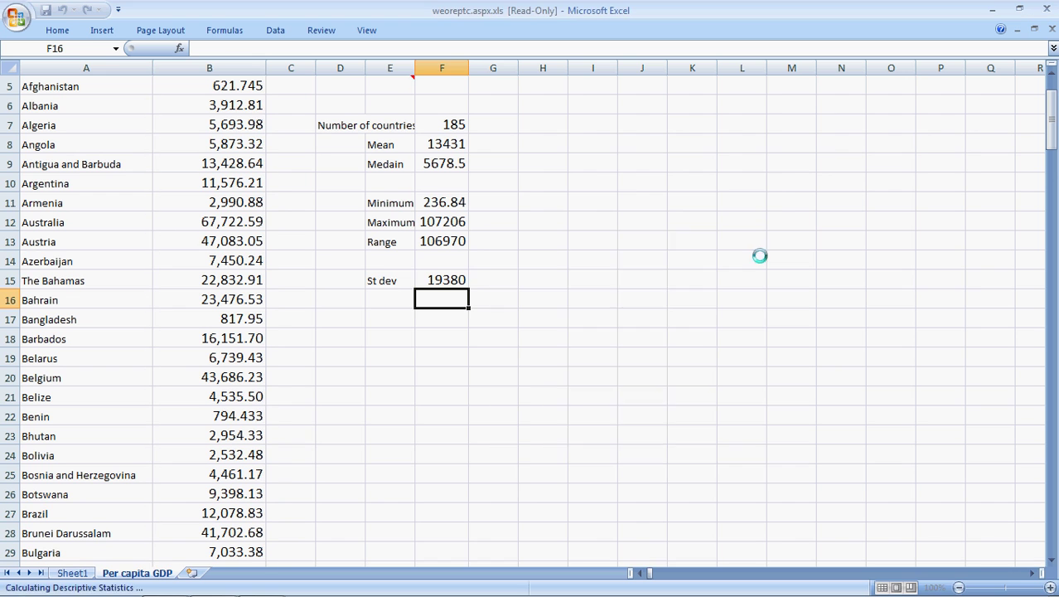
- Widen output columns I and J to fit their contents, and slightly widen column F to show more decimals
left_click_drag(617, 68, 784, 71)
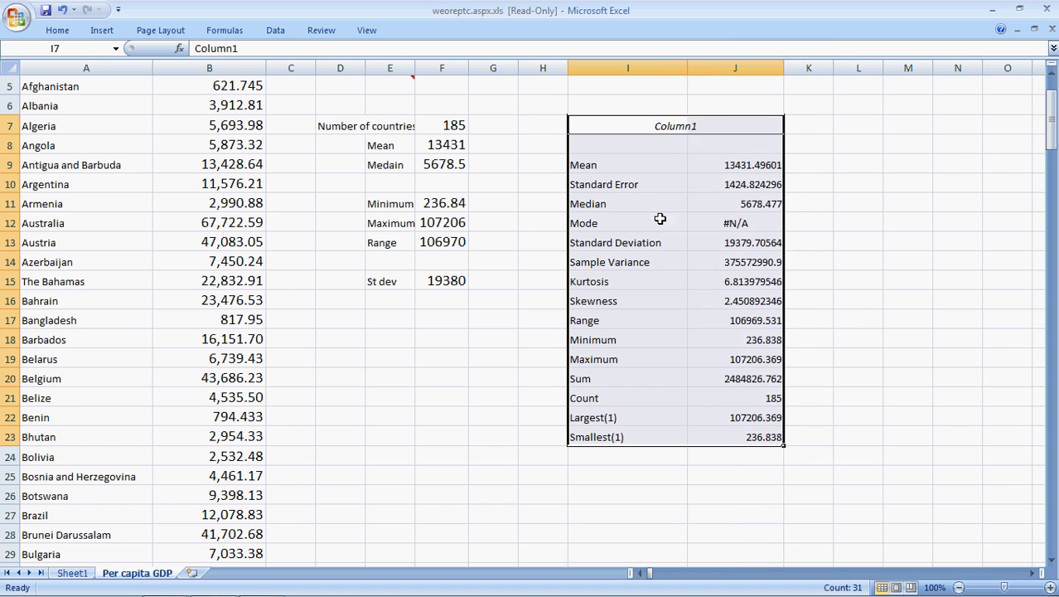
left_click(724, 166)
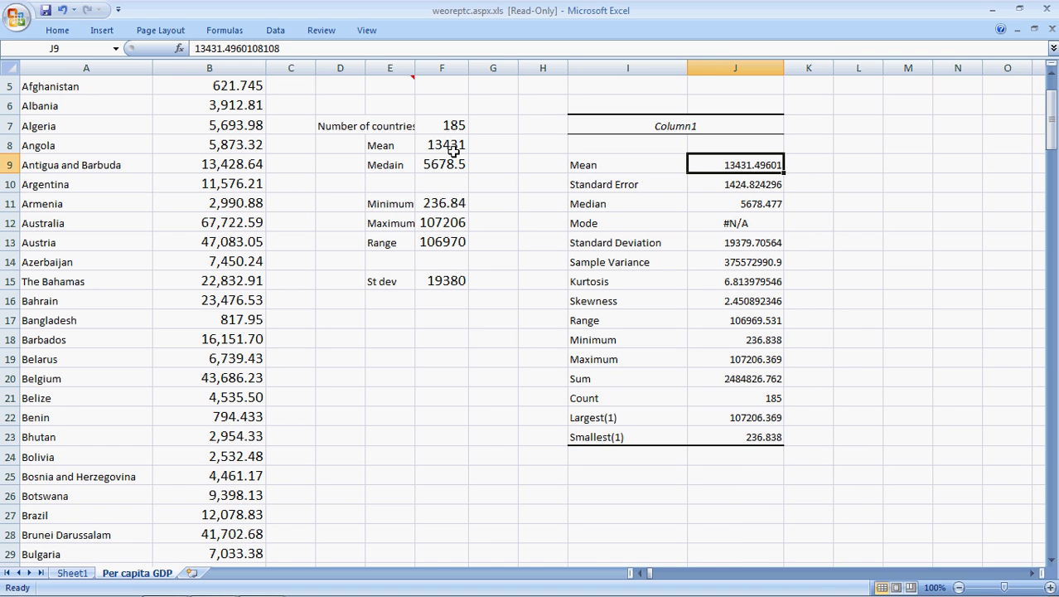
left_click_drag(468, 68, 482, 68)
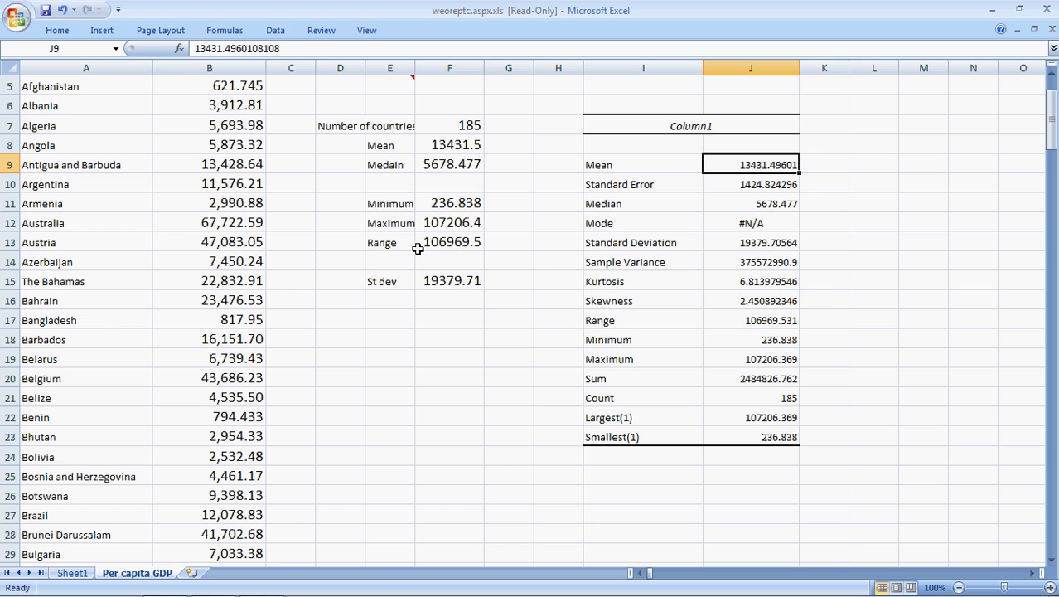
- Compare the range and standard deviation in the generated table with the formula results in column F
left_click(760, 320)
left_click(455, 283)
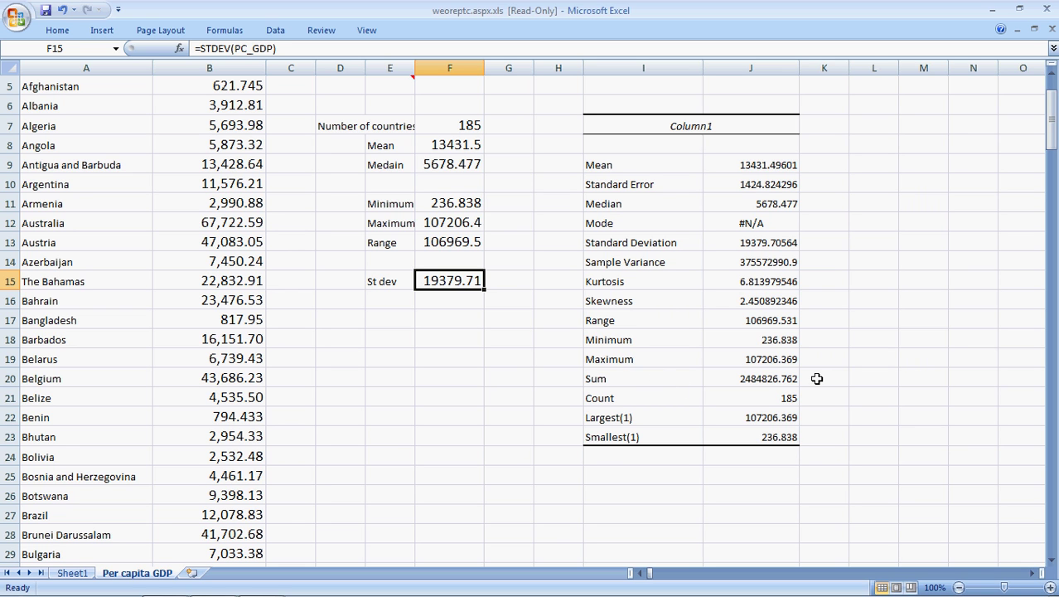
left_click(739, 249)
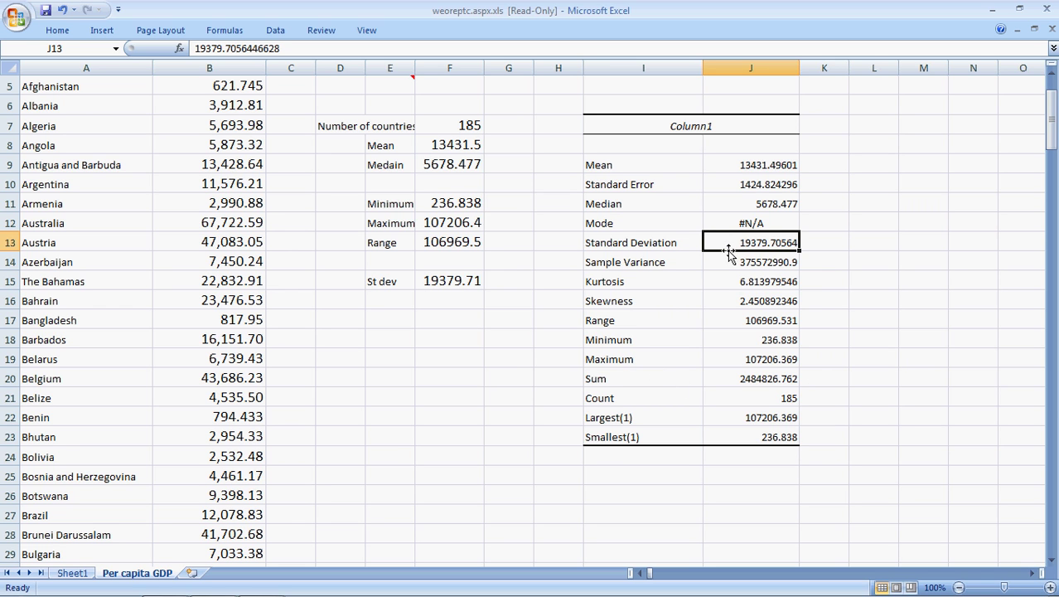